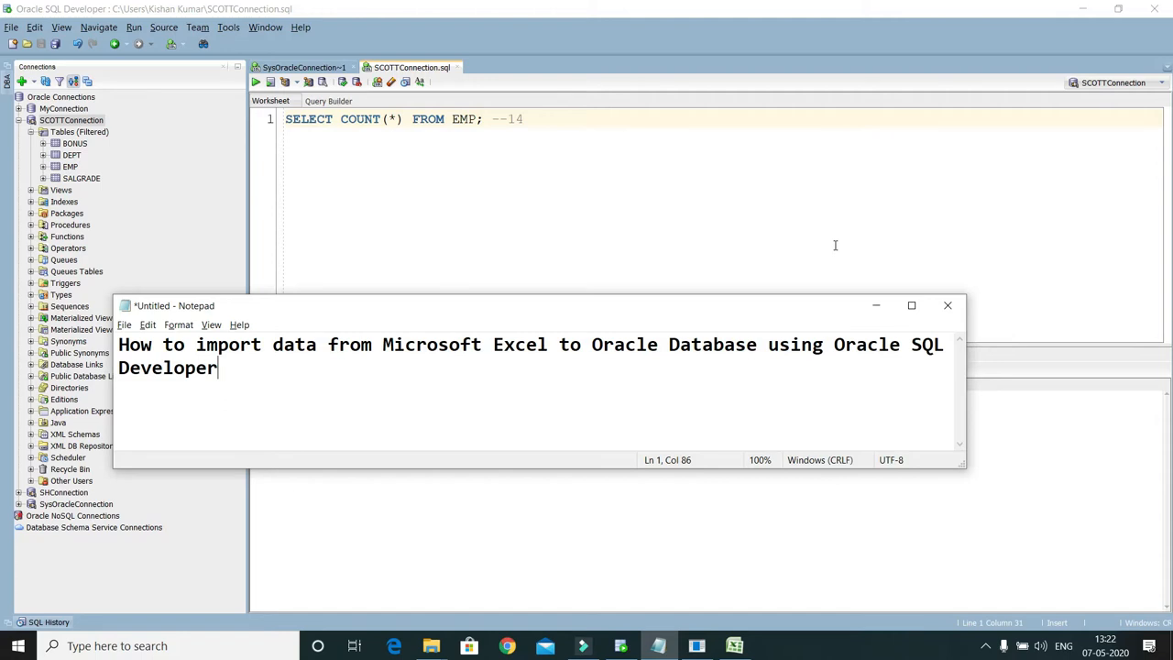
Step: Minimize the Notepad note and check the username in SCOTTConnection's connection properties, closing the dialog without changes
left_click(875, 305)
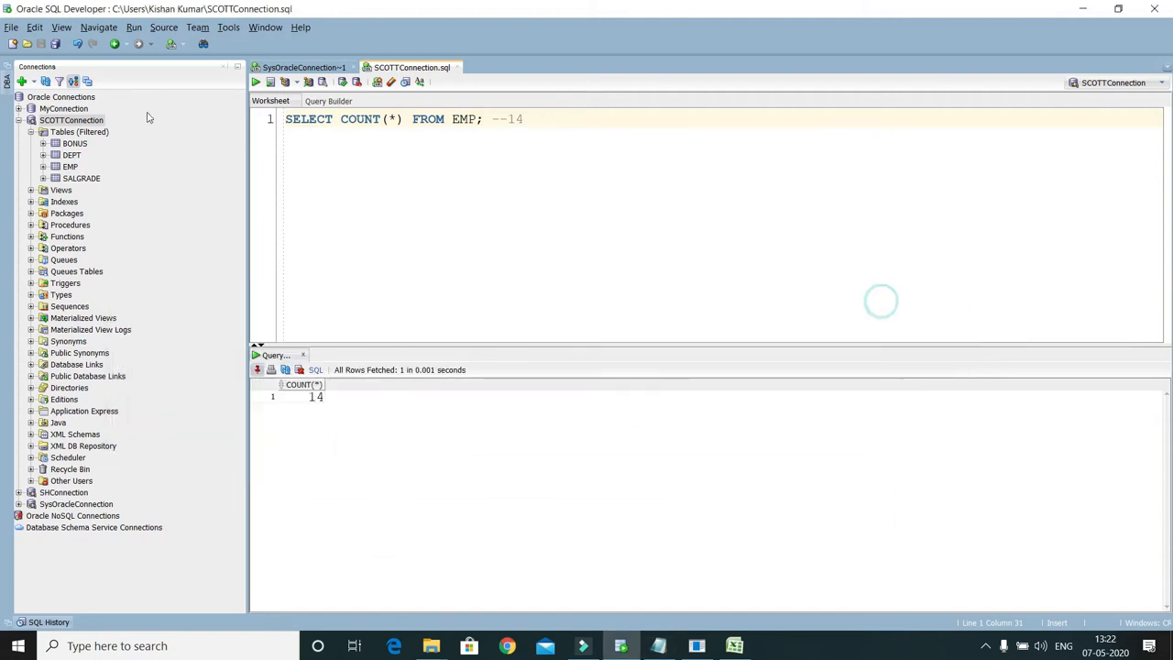
left_click(68, 123)
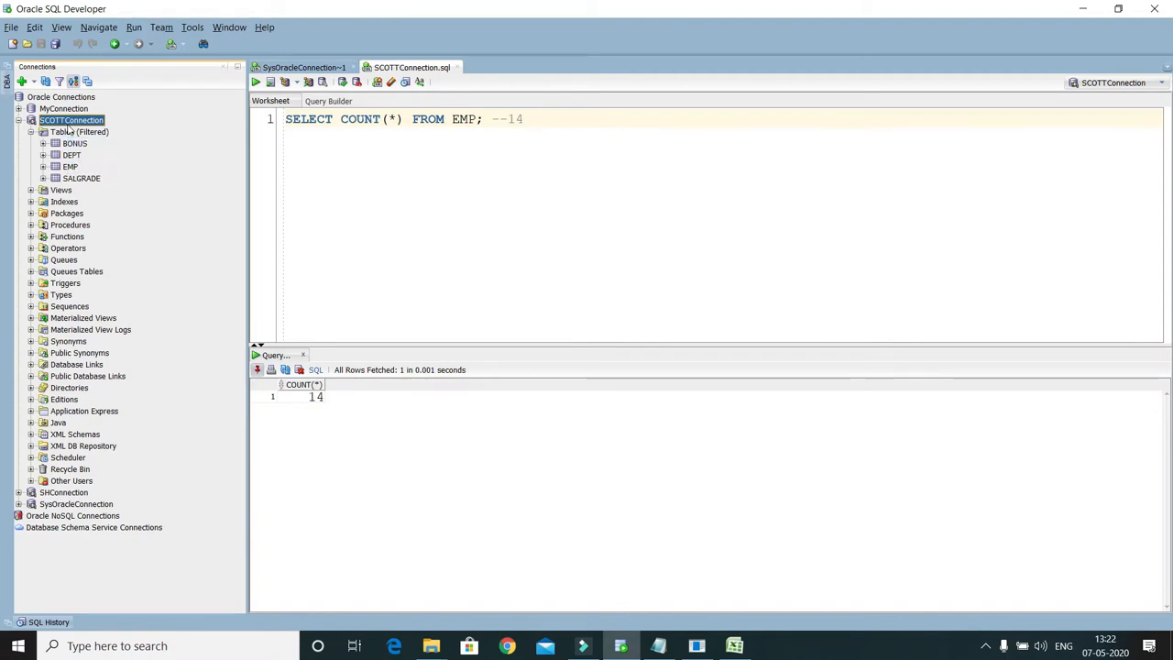
right_click(69, 127)
left_click(125, 503)
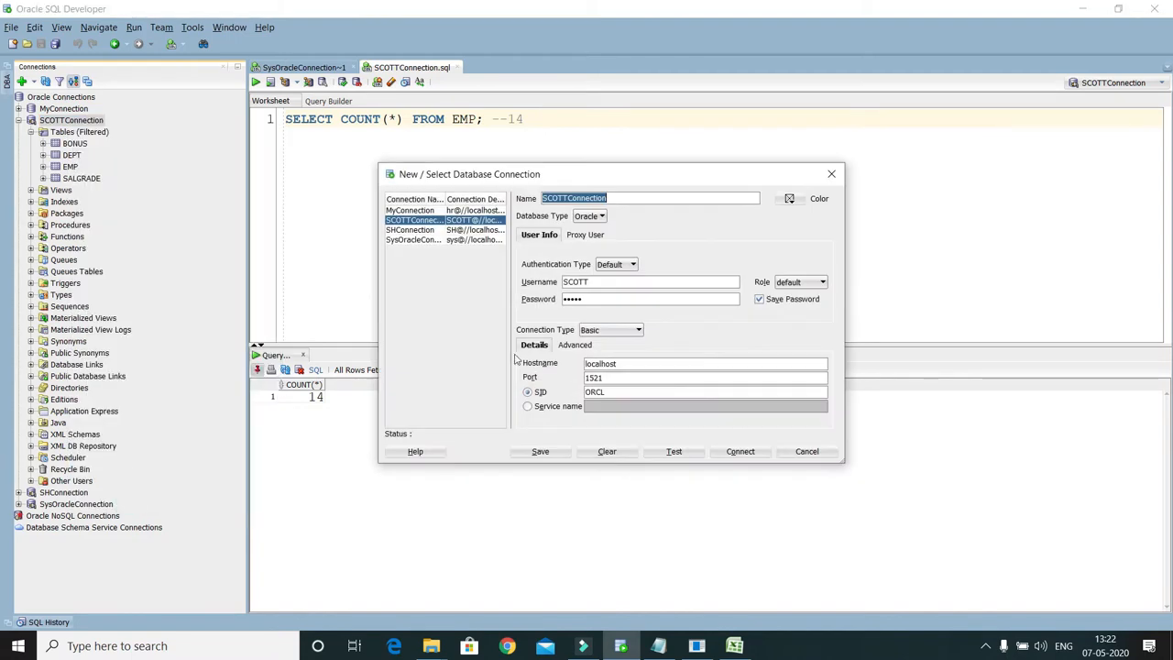
left_click_drag(610, 286, 536, 290)
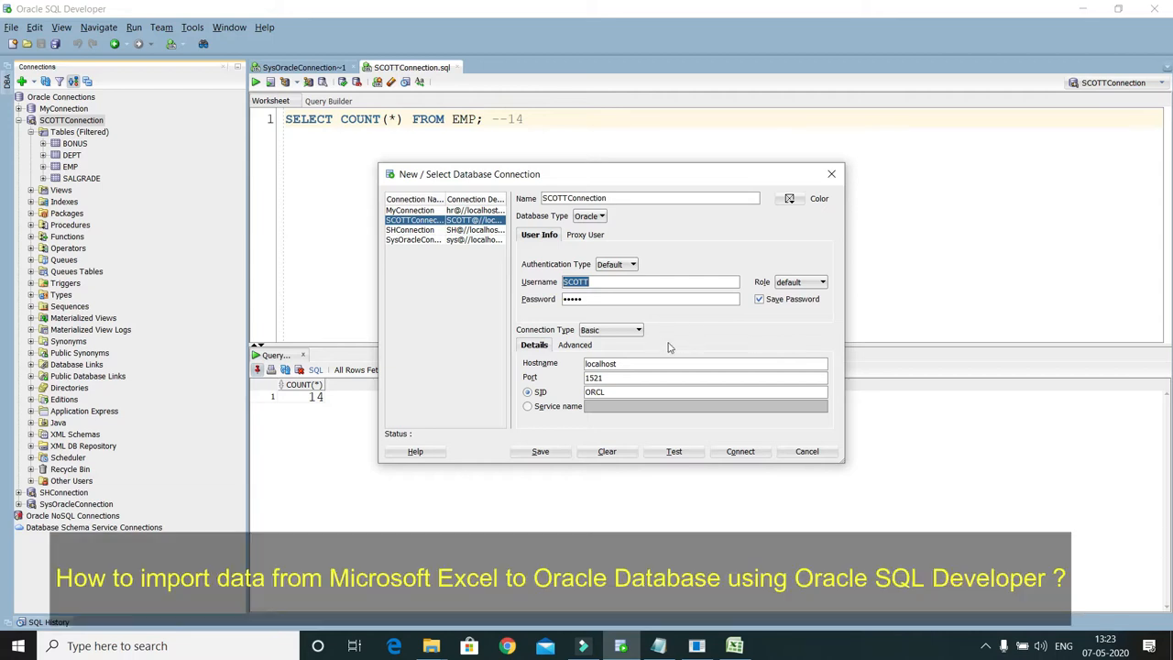
left_click(831, 173)
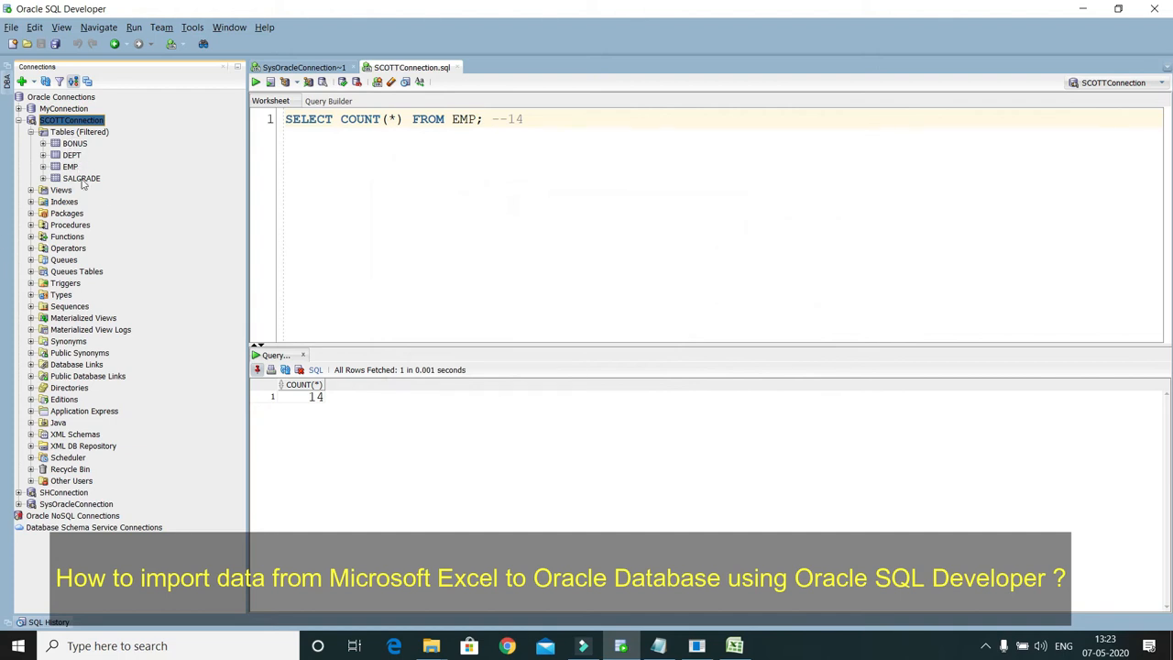
Step: View the EMP table's columns and data, and run SELECT COUNT(*) FROM EMP; in the SCOTTConnection worksheet
left_click(70, 167)
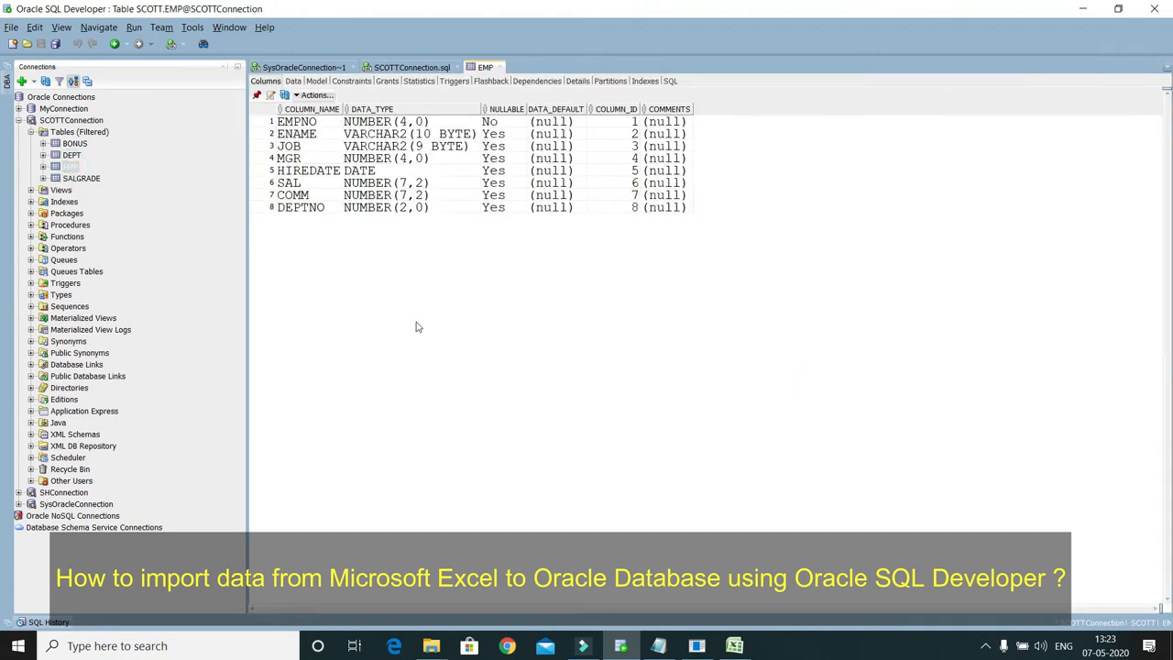
left_click(294, 81)
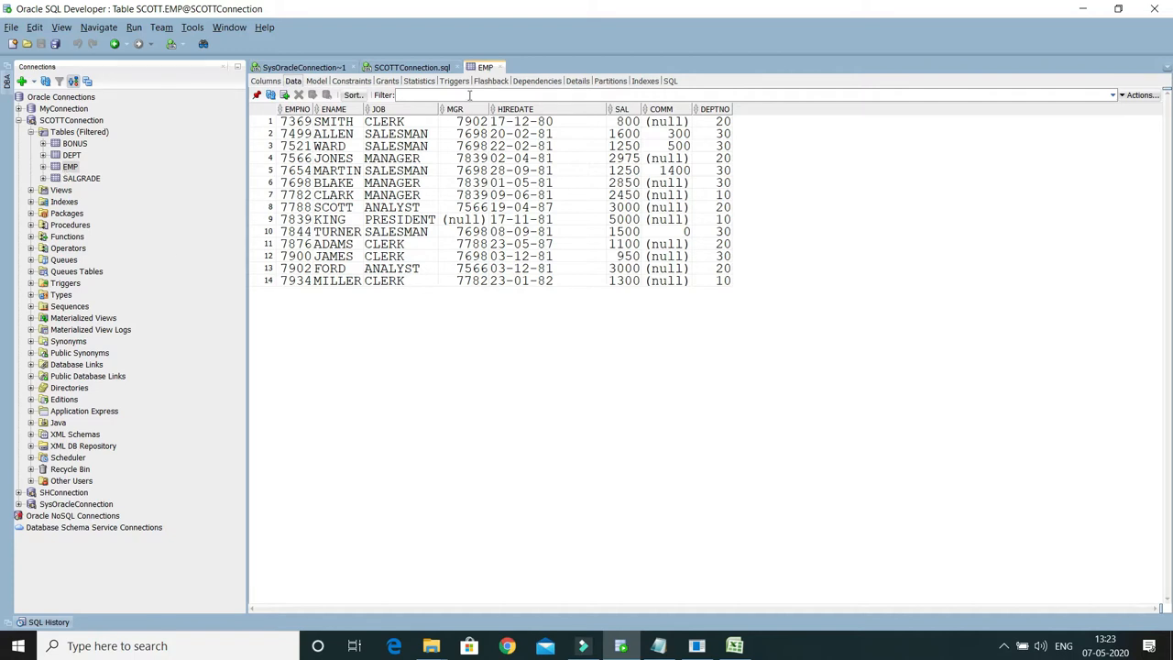
left_click(409, 67)
left_click(563, 126)
key("ctrl+a")
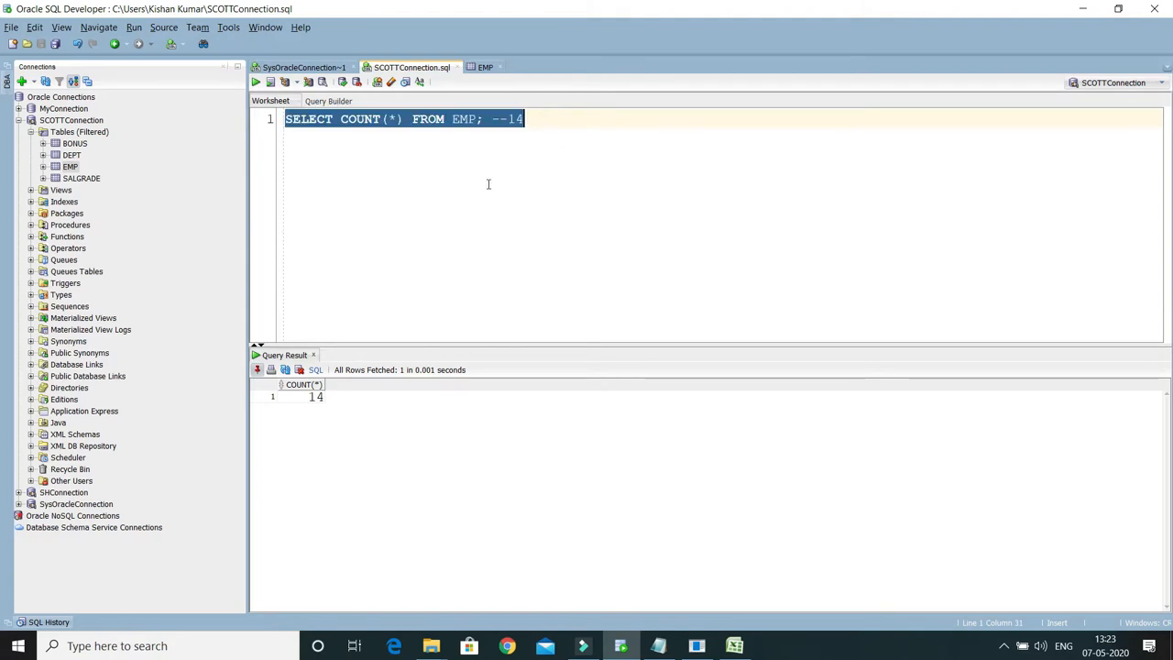
key("ctrl+Return")
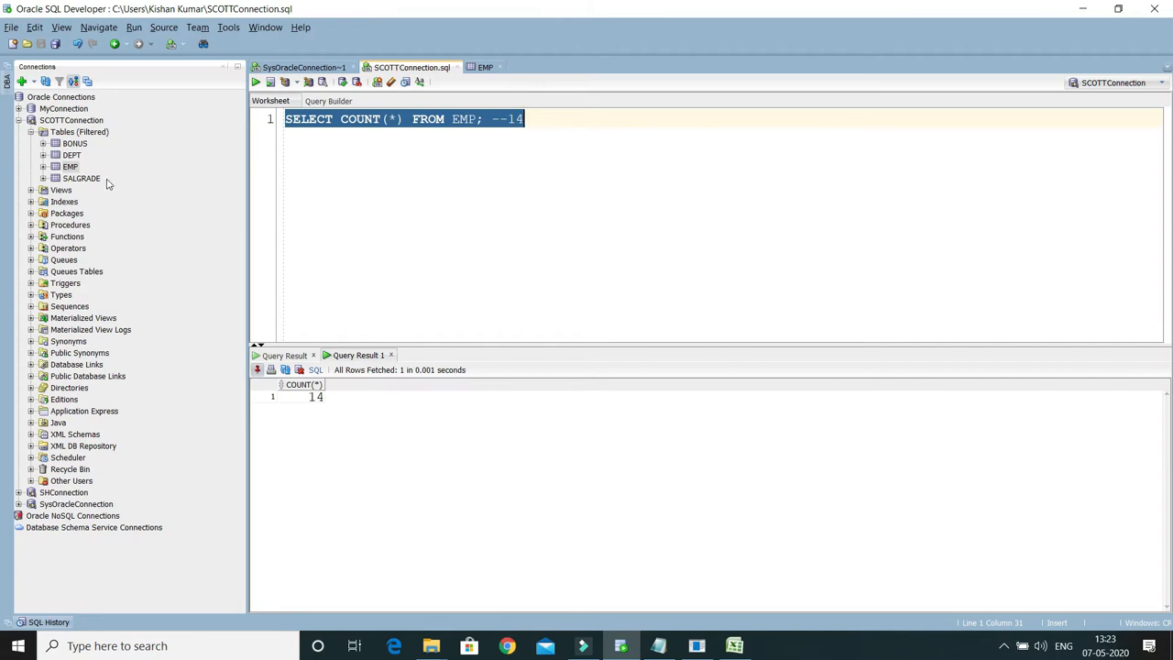
Step: Return to the EMP table and open the DATA workbook from the DataBaseExport folder in Excel
left_click(71, 167)
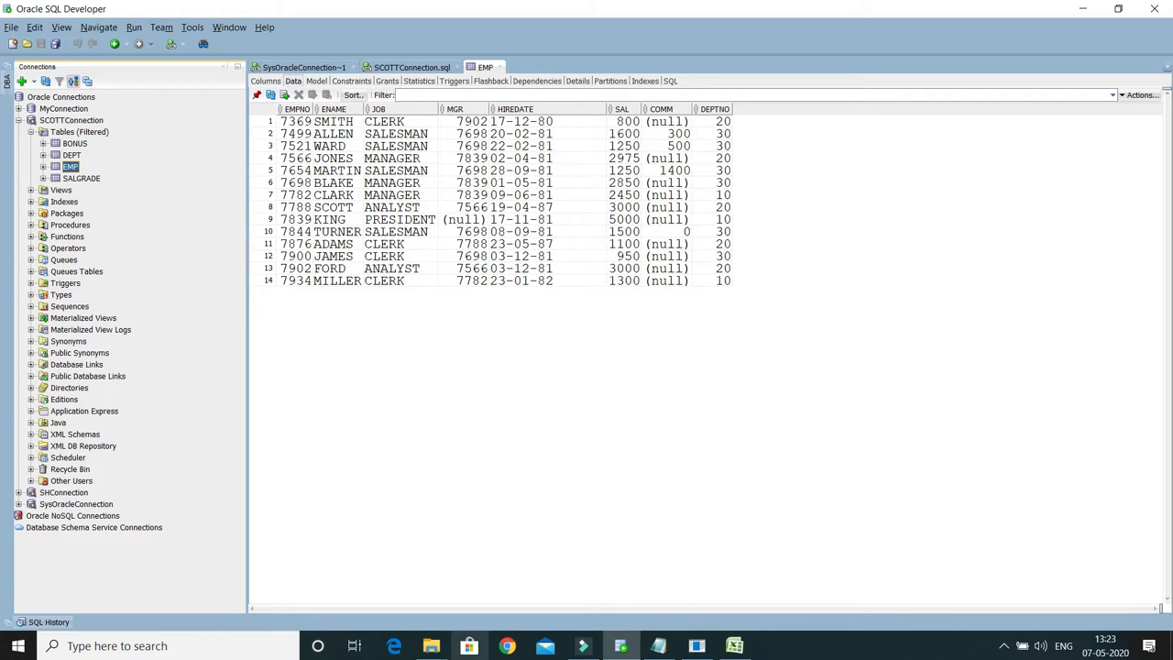
left_click(445, 649)
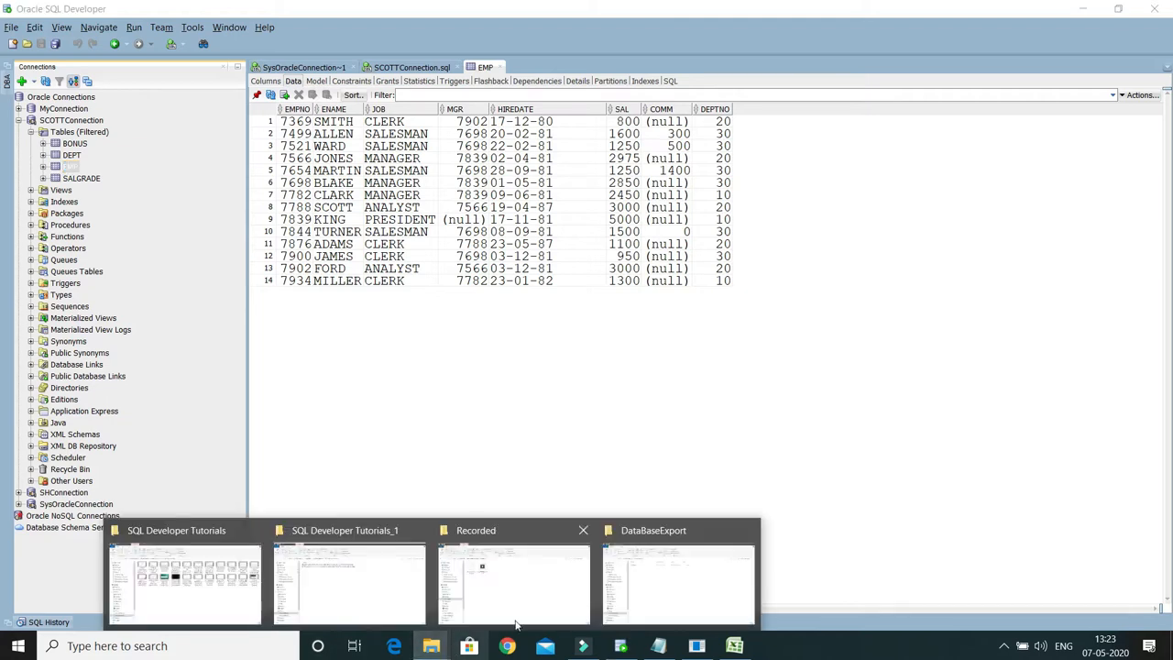
left_click(724, 587)
double_click(245, 172)
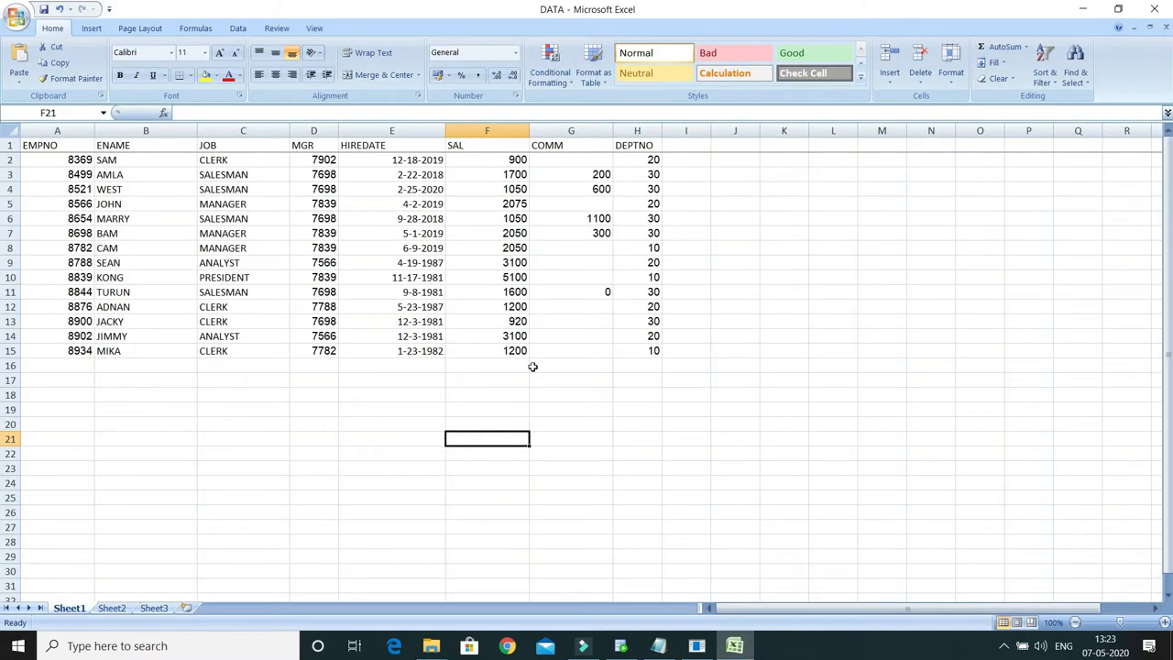
Step: Examine the employee records in rows 2 to 15 of Sheet1 and check the contents of Sheet2 and Sheet3
left_click(35, 162)
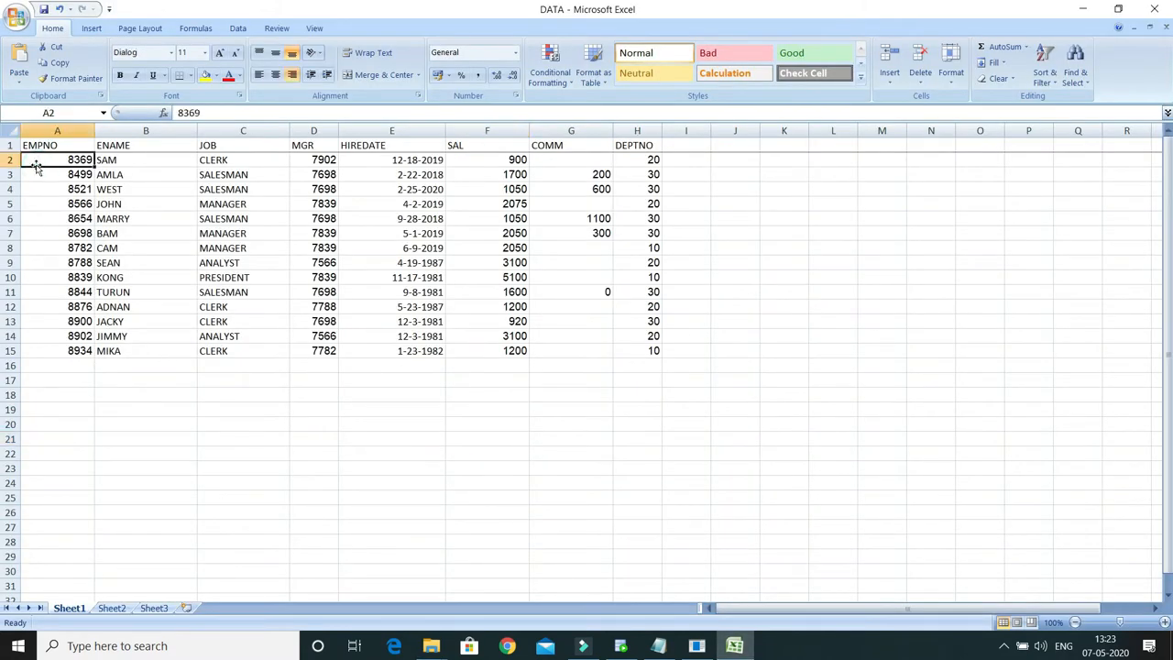
left_click(46, 356)
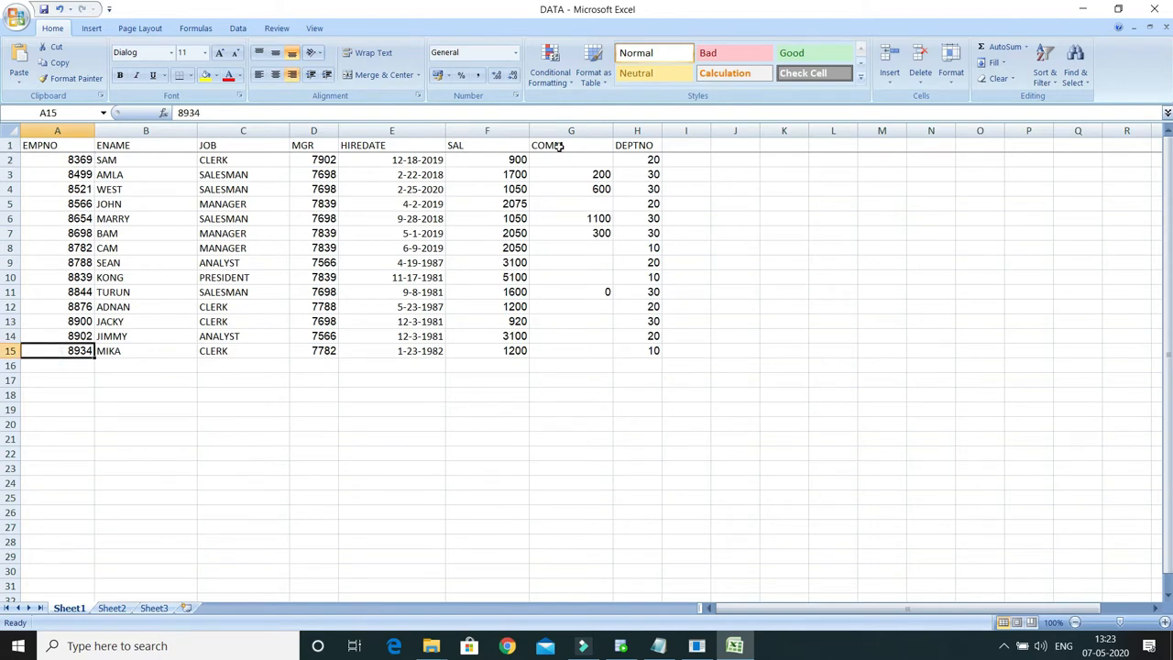
left_click(36, 162)
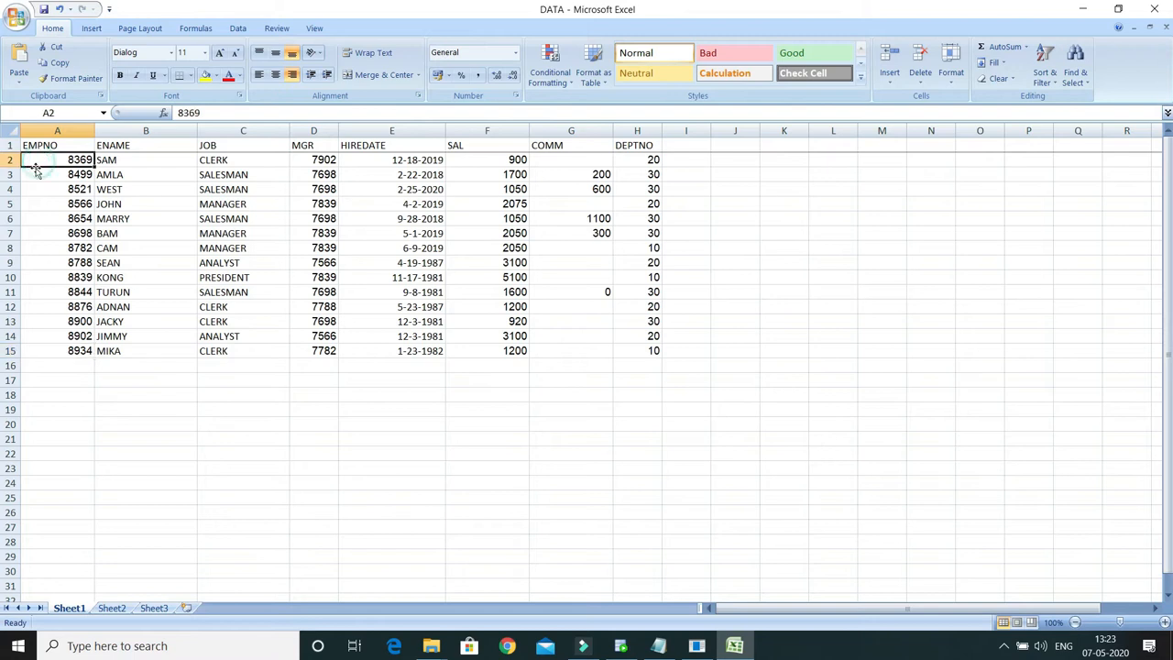
left_click(34, 351)
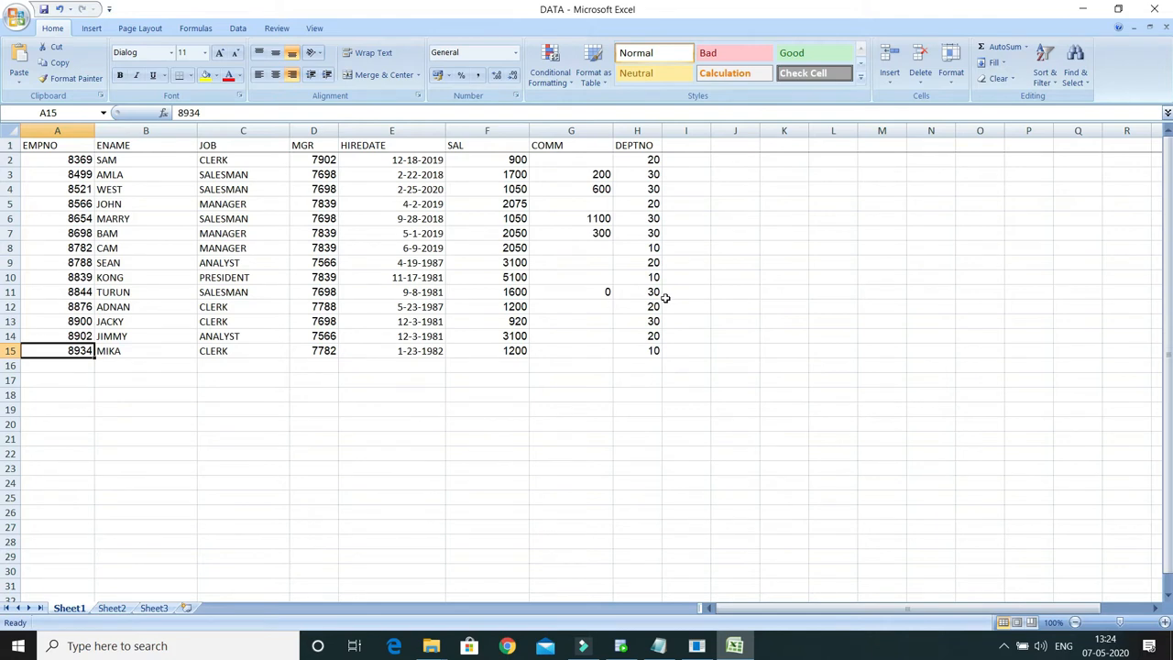
mouse_move(431, 645)
left_click(115, 609)
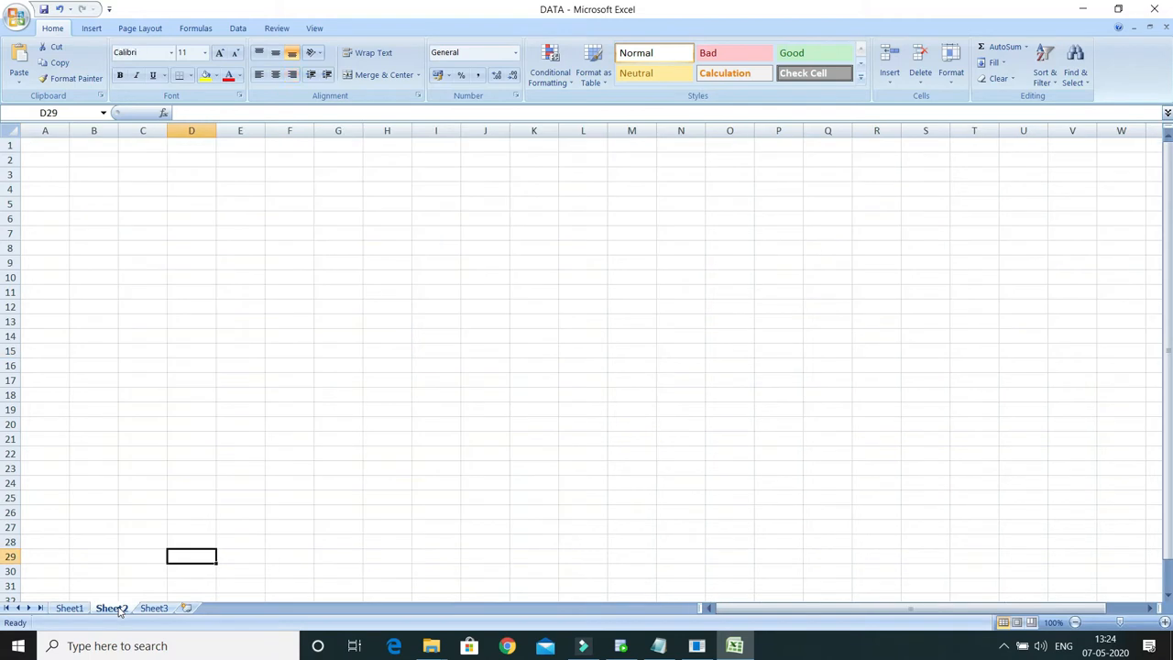
left_click(152, 609)
left_click(70, 608)
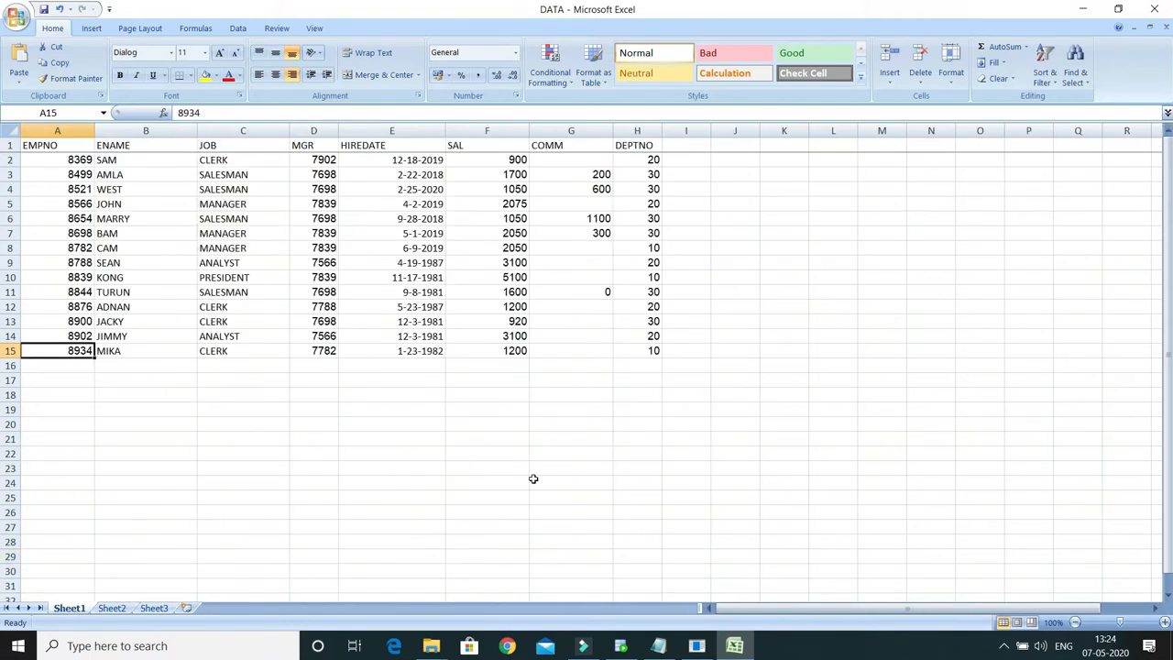
Step: Switch to Oracle SQL Developer and start the Data Import Wizard for the EMP table
left_click(621, 649)
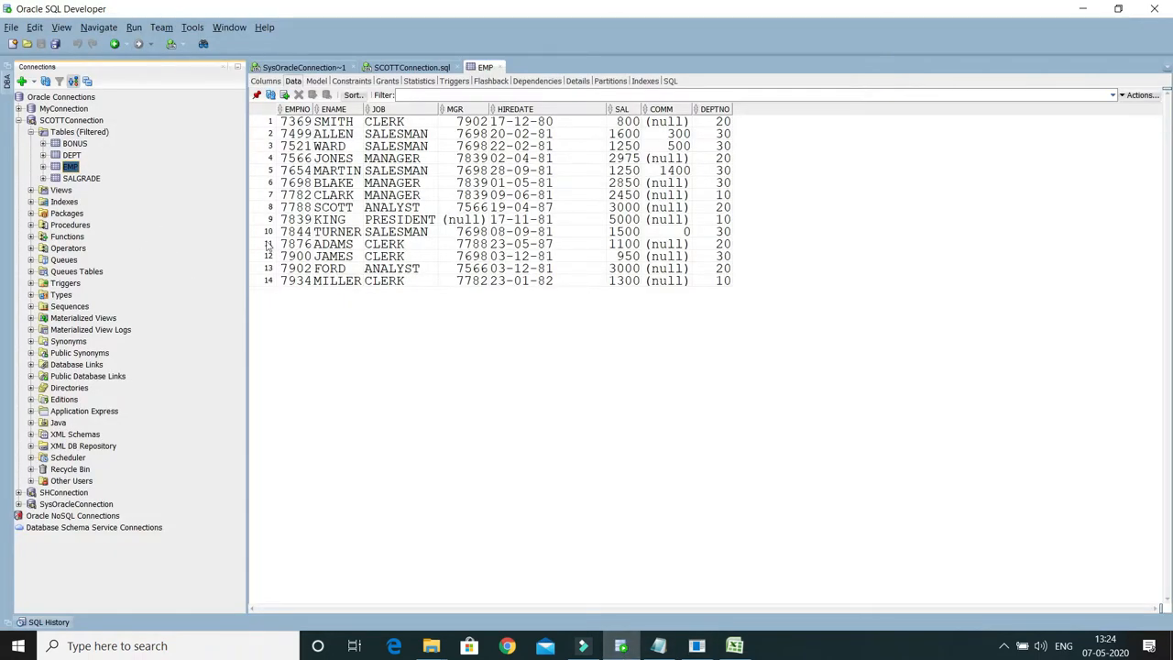
right_click(70, 171)
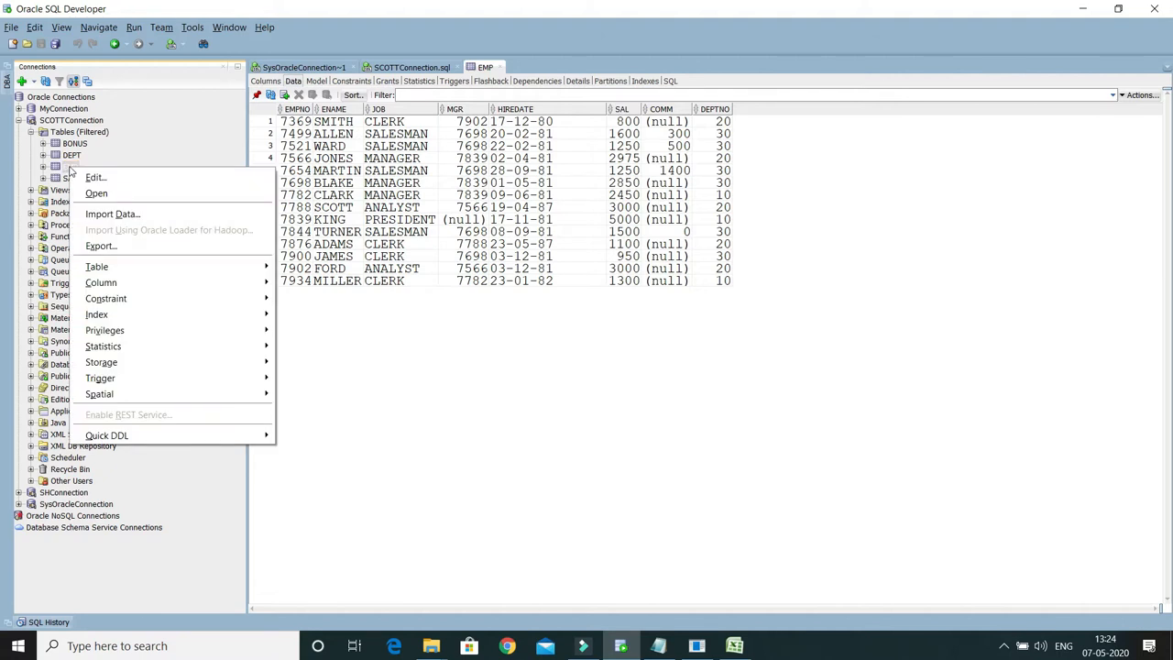
left_click(146, 221)
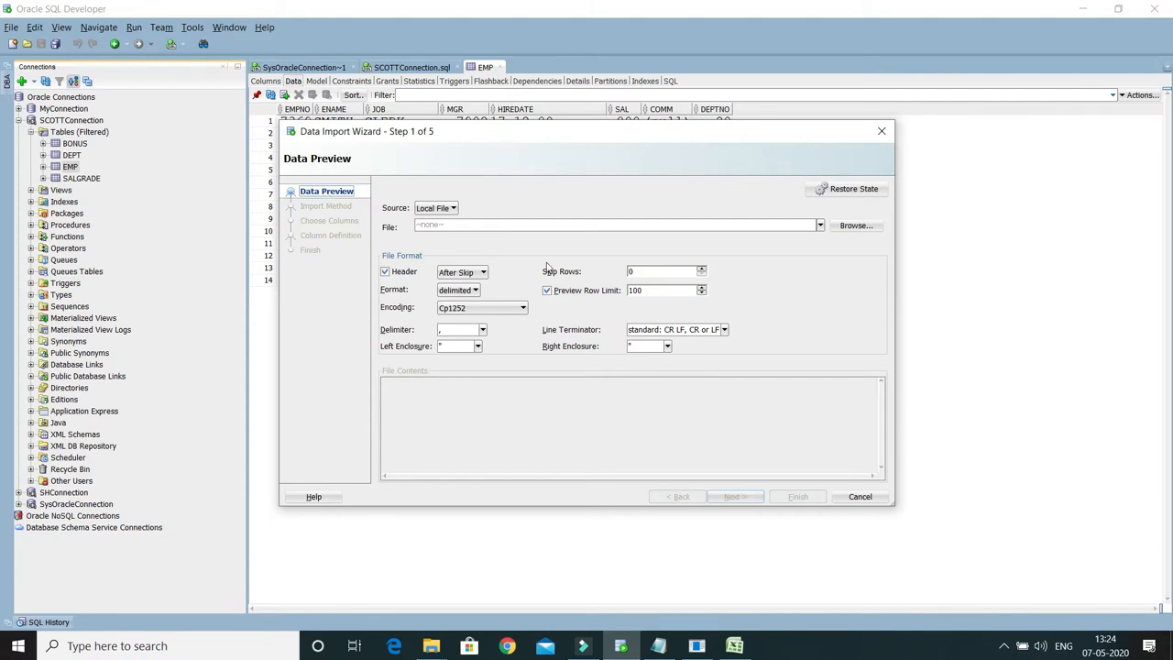
Step: Choose Local File as the import source and load D:\DataBaseExport\DATA.xlsx
left_click(441, 209)
left_click(436, 222)
left_click(856, 226)
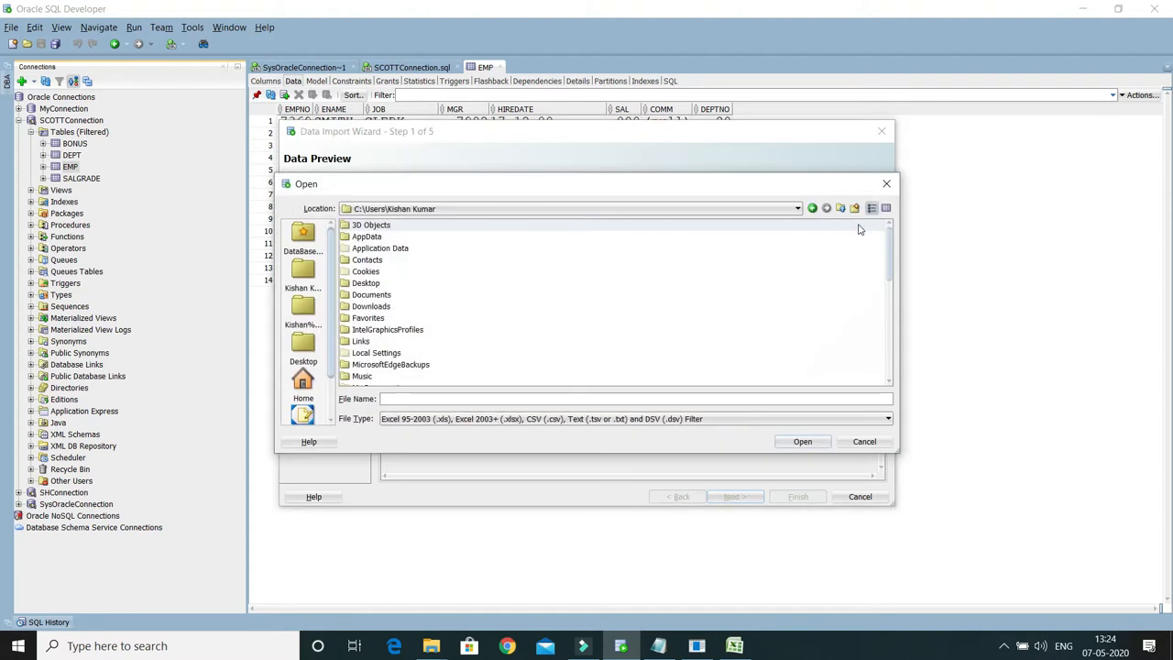
left_click(527, 212)
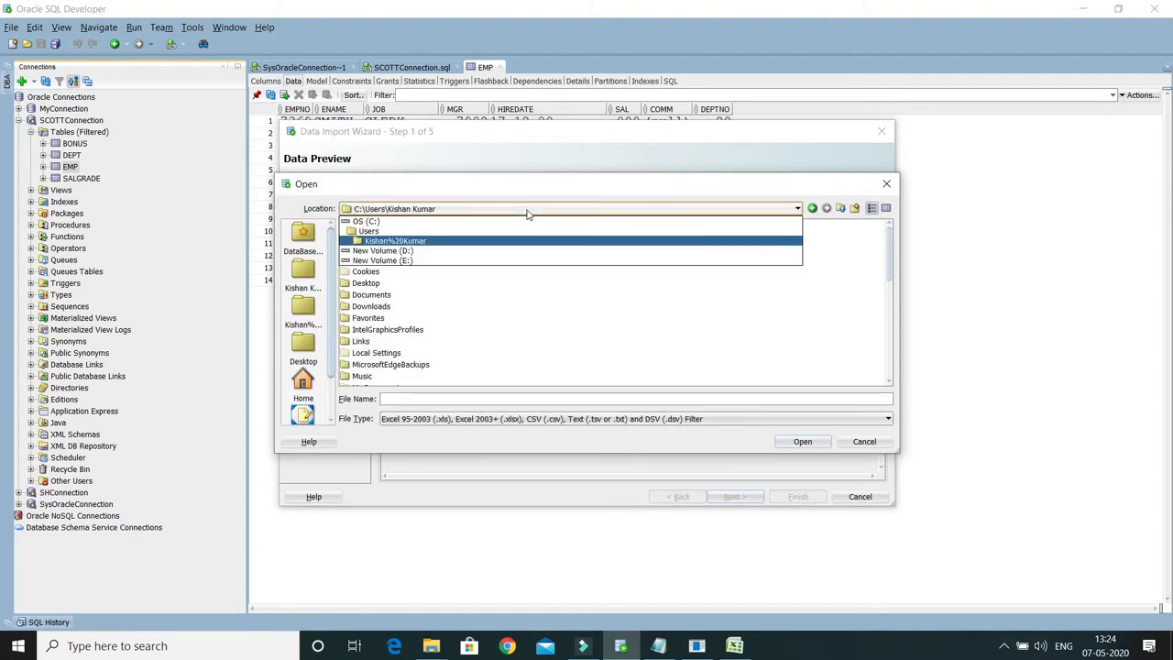
left_click(439, 255)
double_click(383, 259)
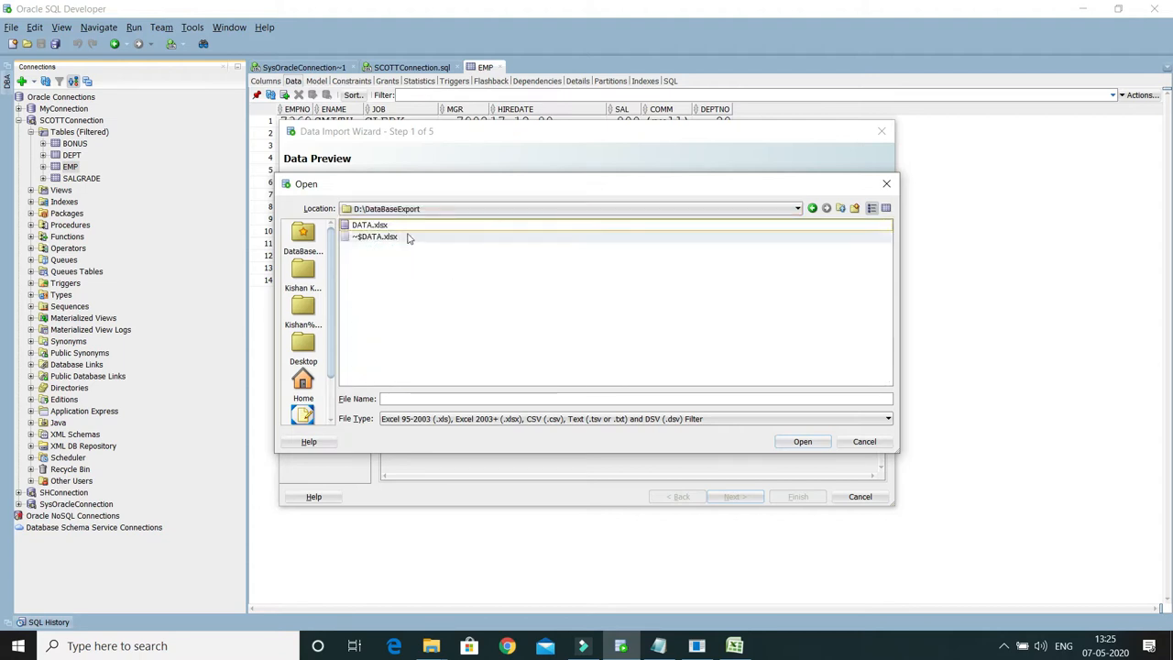
left_click(377, 228)
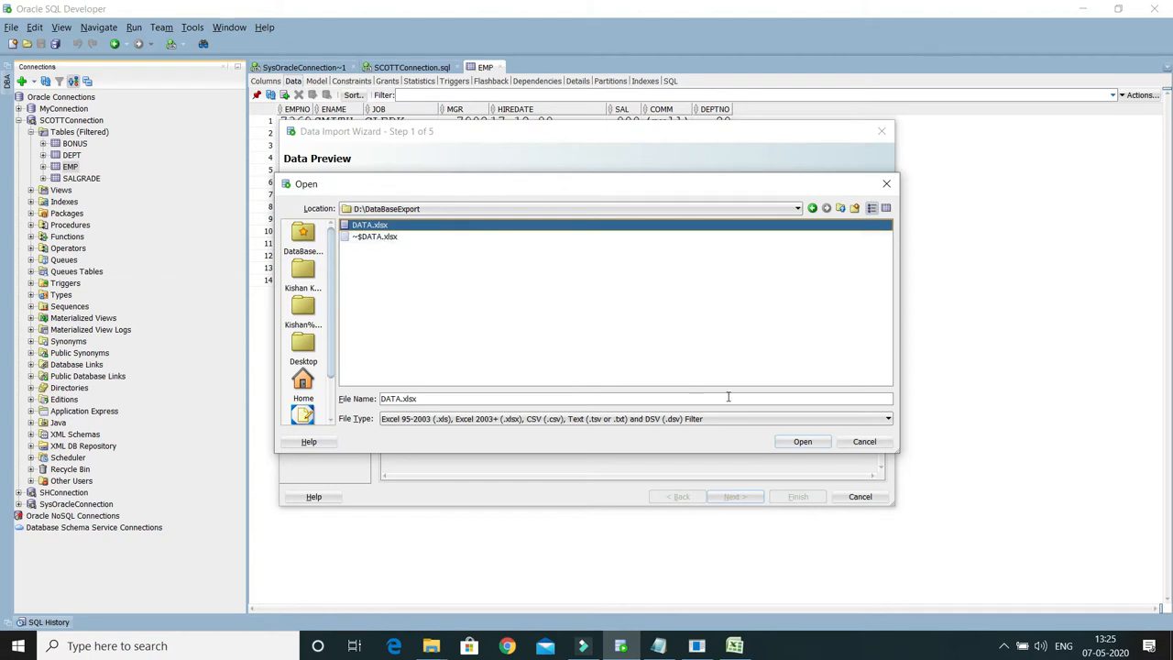
left_click(799, 441)
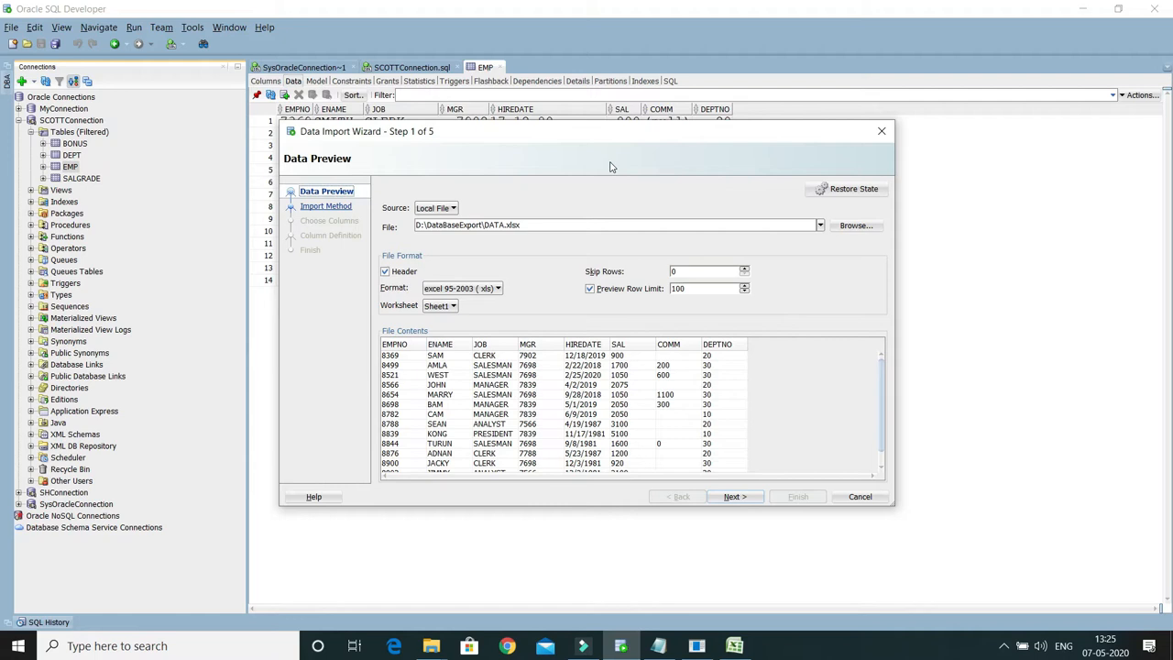
Step: Enlarge the import wizard and compare the file contents preview with the Header option off and on
left_click_drag(543, 136, 532, 116)
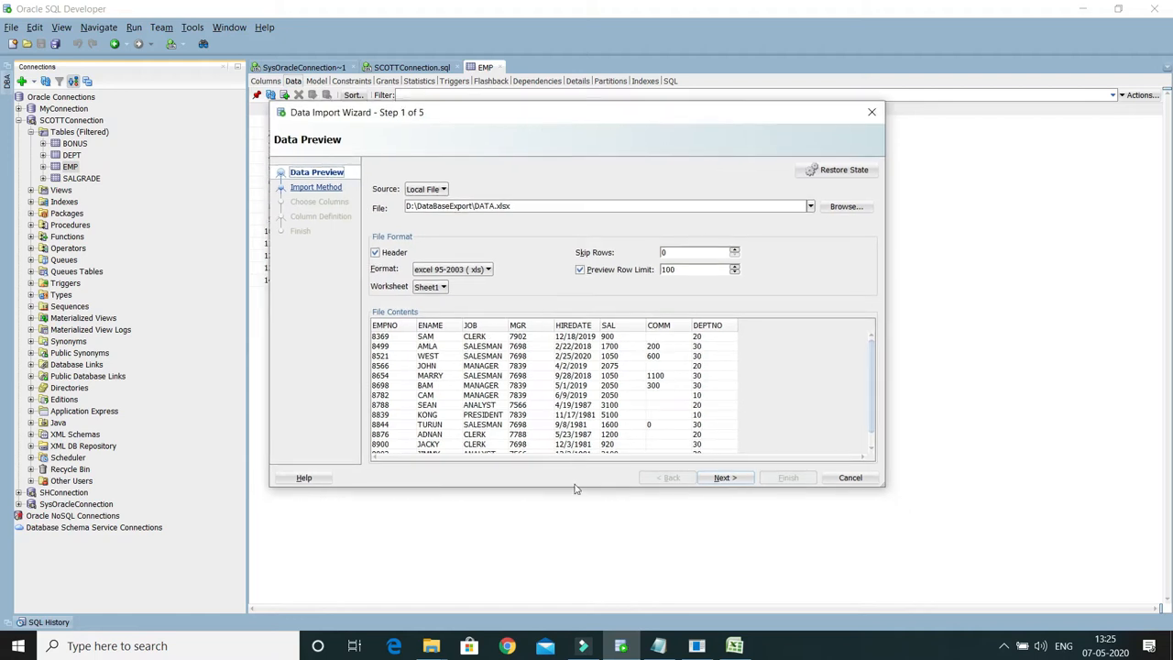
left_click_drag(575, 489, 569, 560)
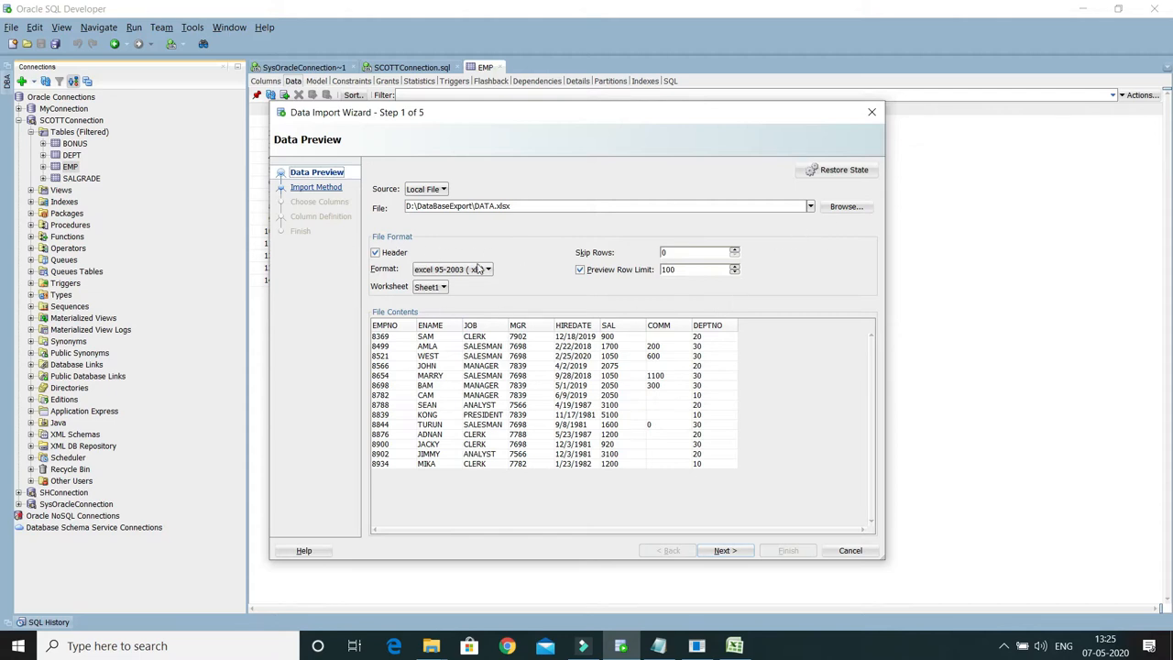
left_click(376, 256)
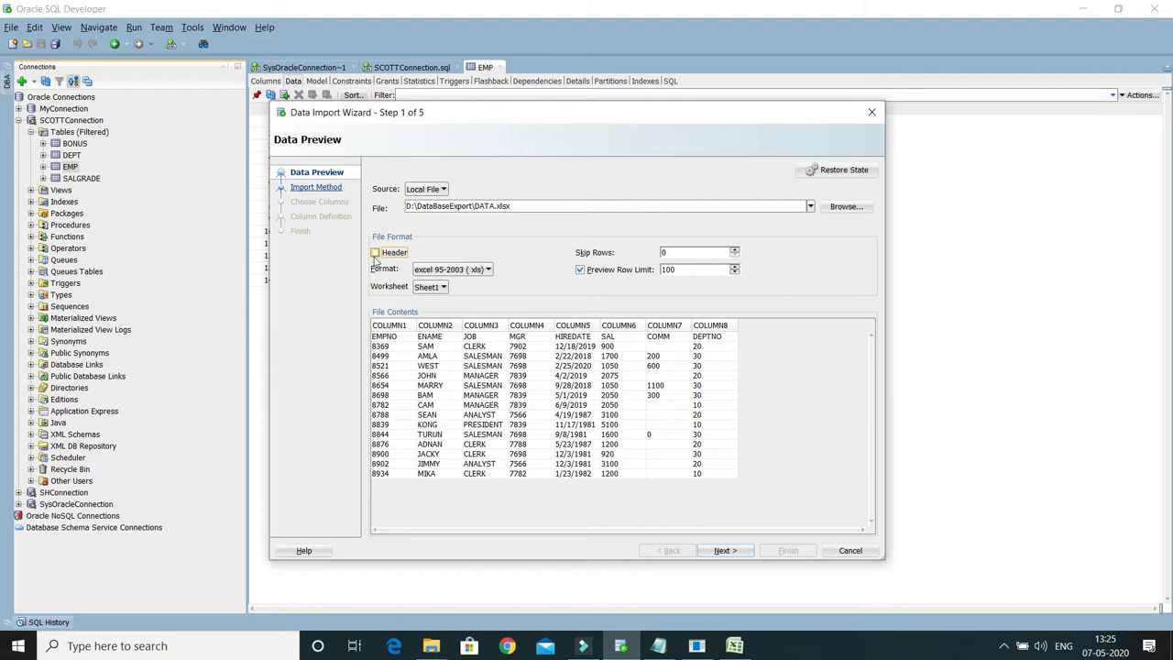
left_click(374, 256)
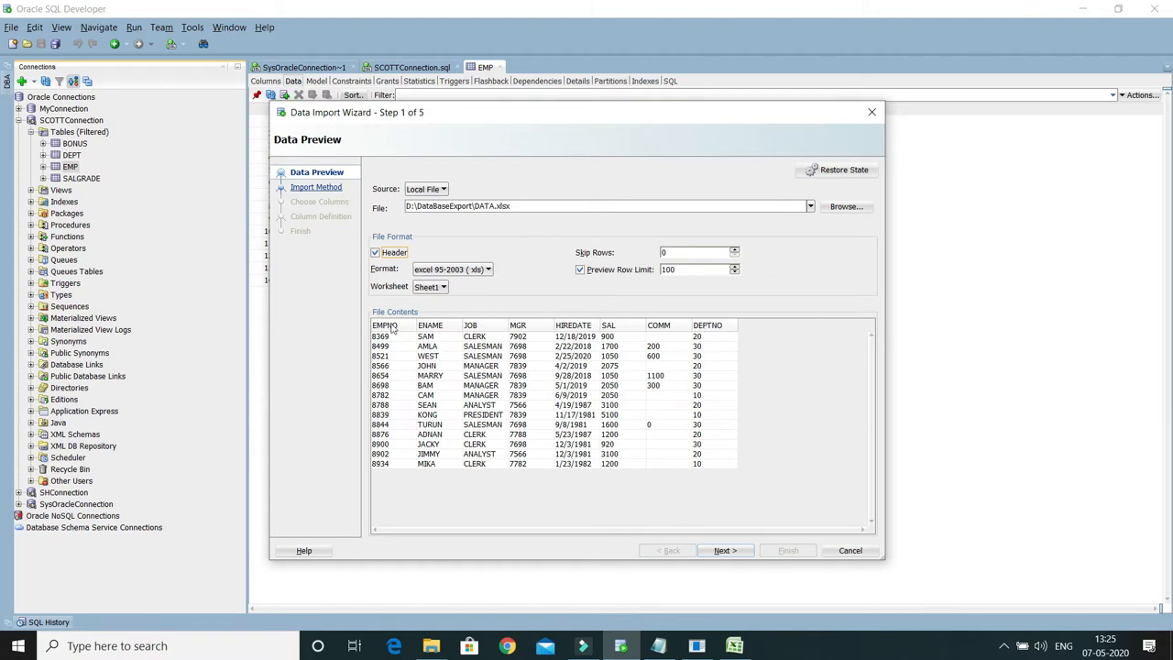
Step: Check the column headings in A1:H1 of the DATA workbook in Excel and compare them with the wizard preview without and with Header
left_click(734, 645)
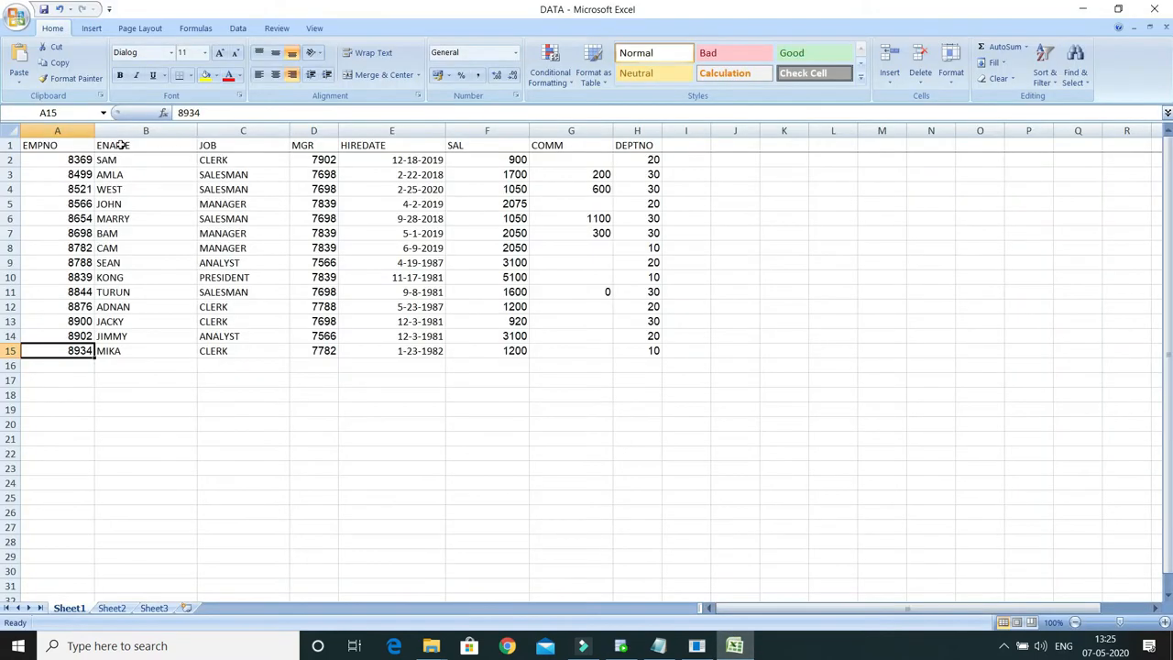
left_click_drag(643, 146, 44, 142)
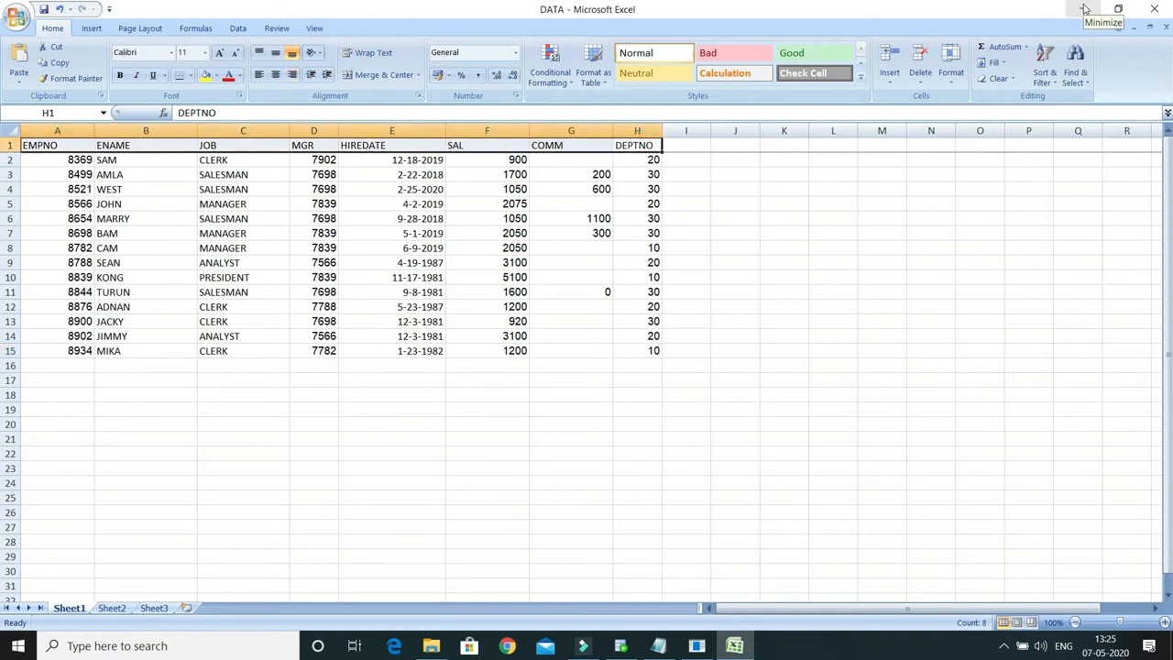
left_click(1084, 9)
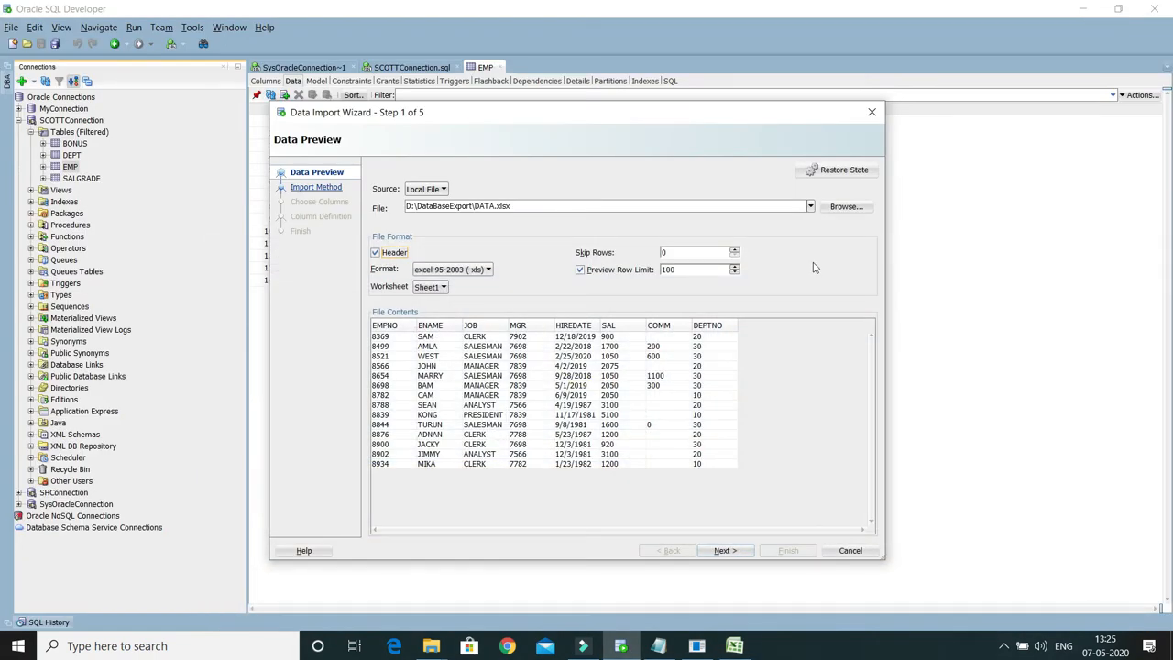
left_click(376, 253)
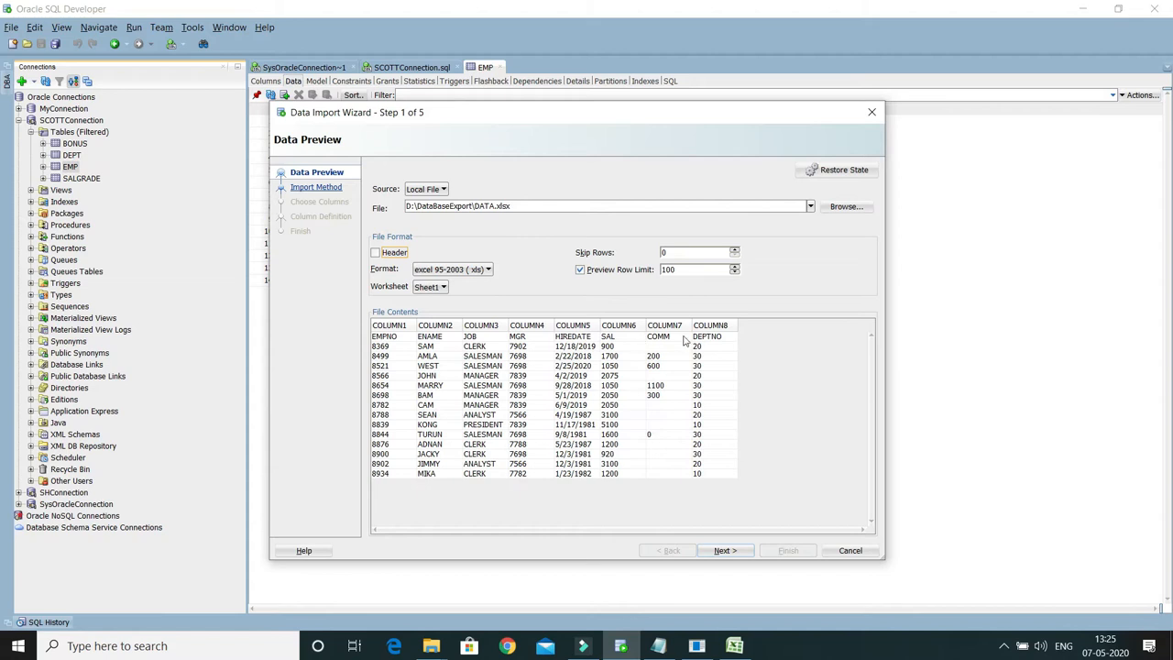
left_click(377, 254)
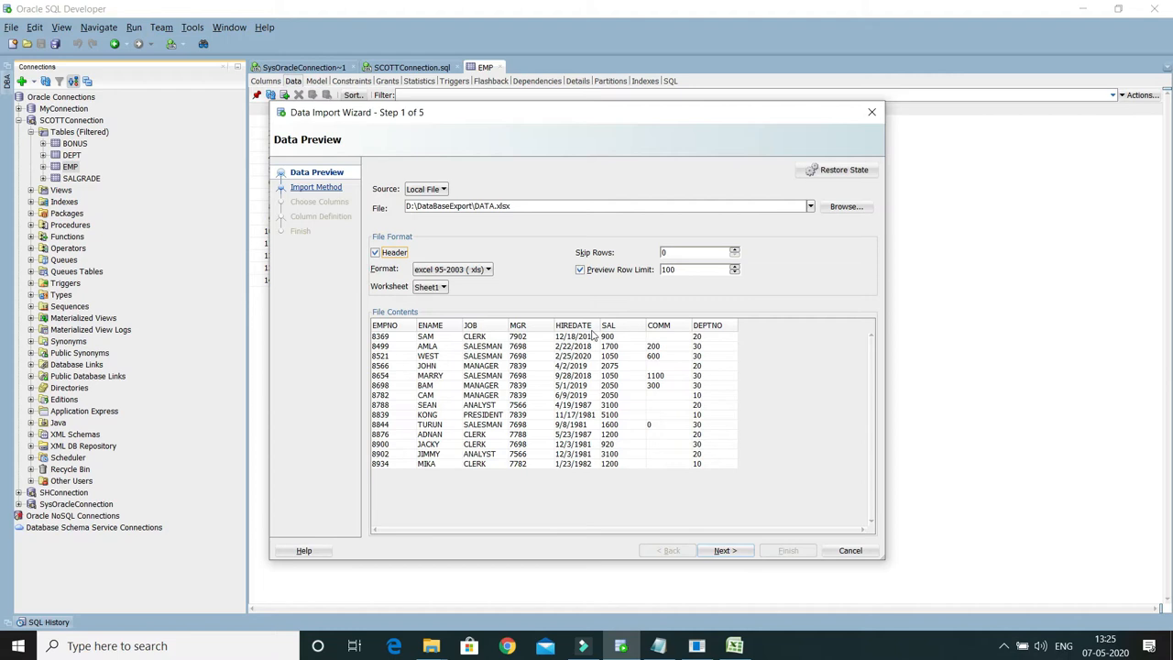
Step: Keep the excel 95-2003 (.xls) format, preview the file contents with Skip Rows at 5, and return it to 0
left_click(448, 270)
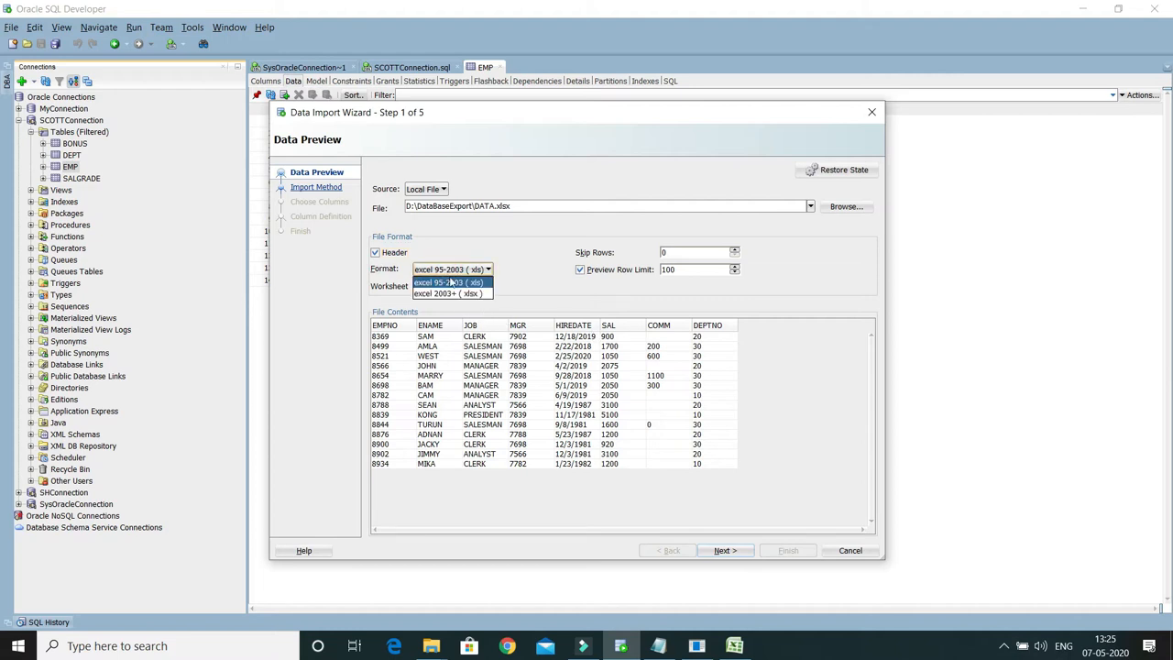
left_click(451, 285)
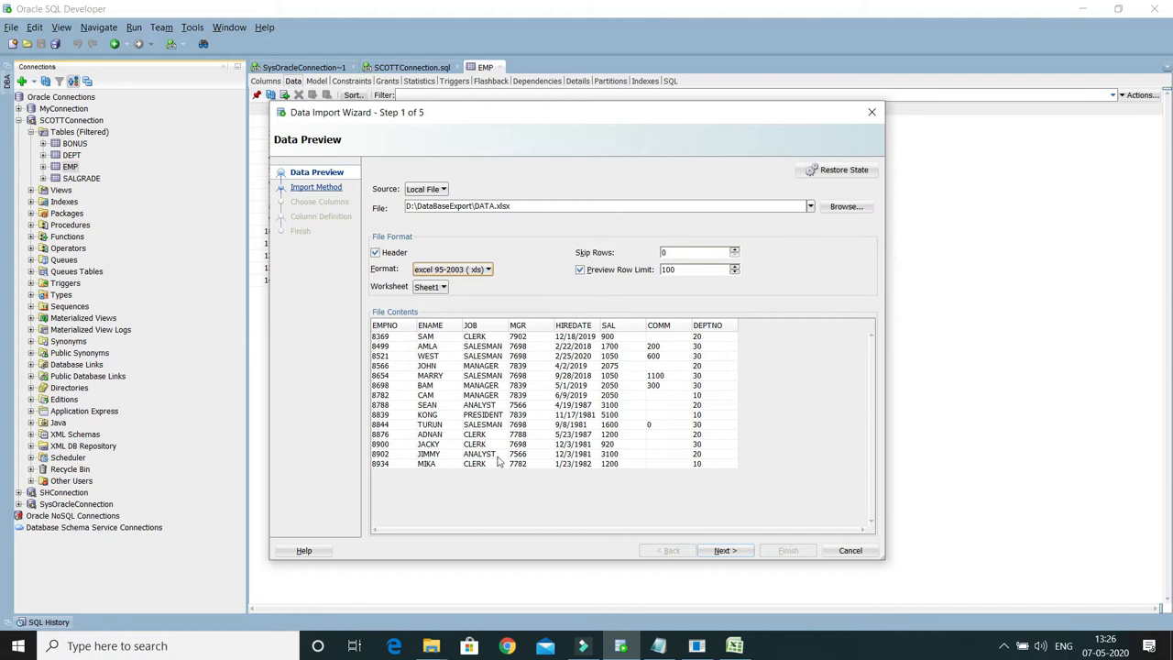
double_click(678, 252)
type("5")
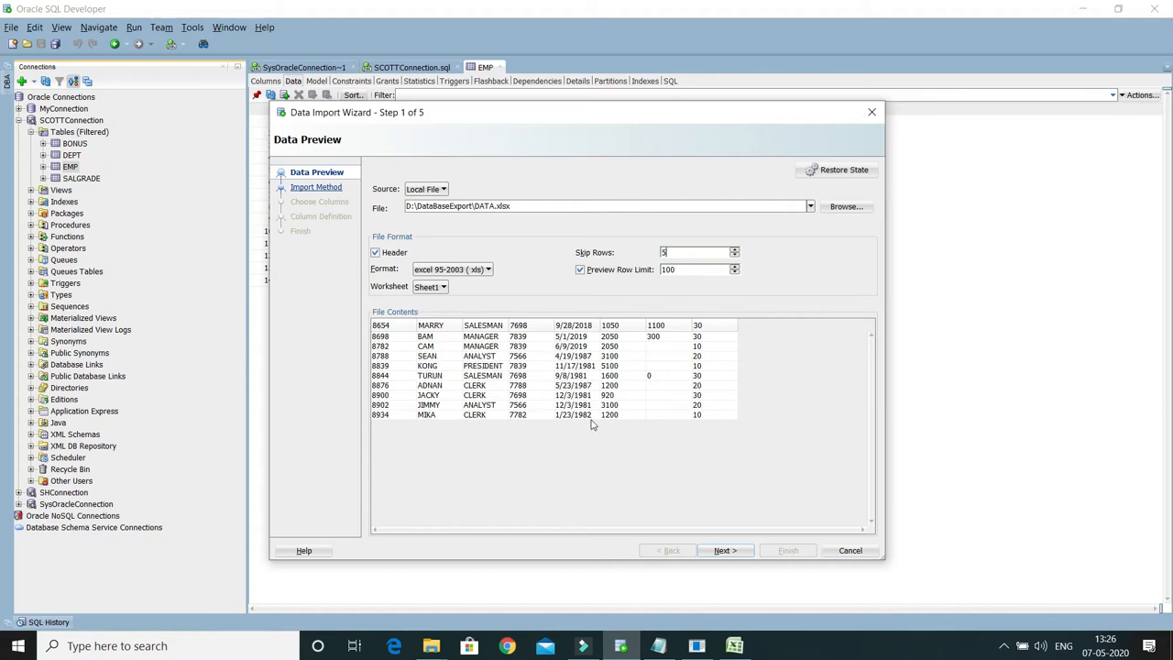
type("0")
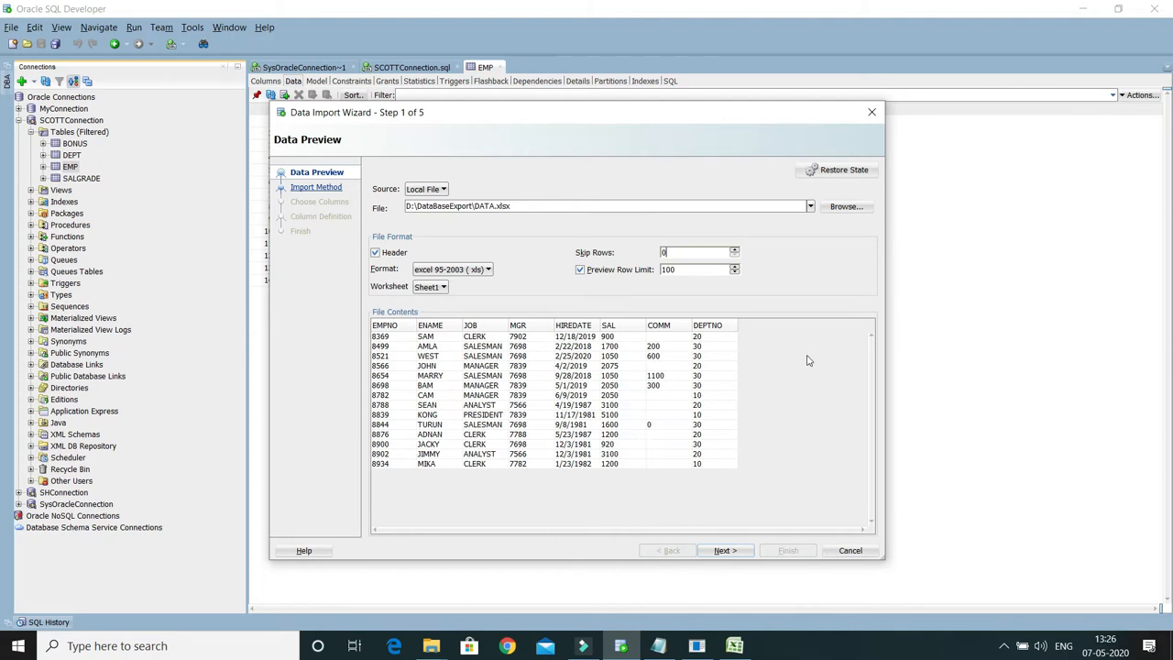
Step: Preview the contents of worksheets Sheet2 and Sheet3, and return the import source to Sheet1
left_click(435, 290)
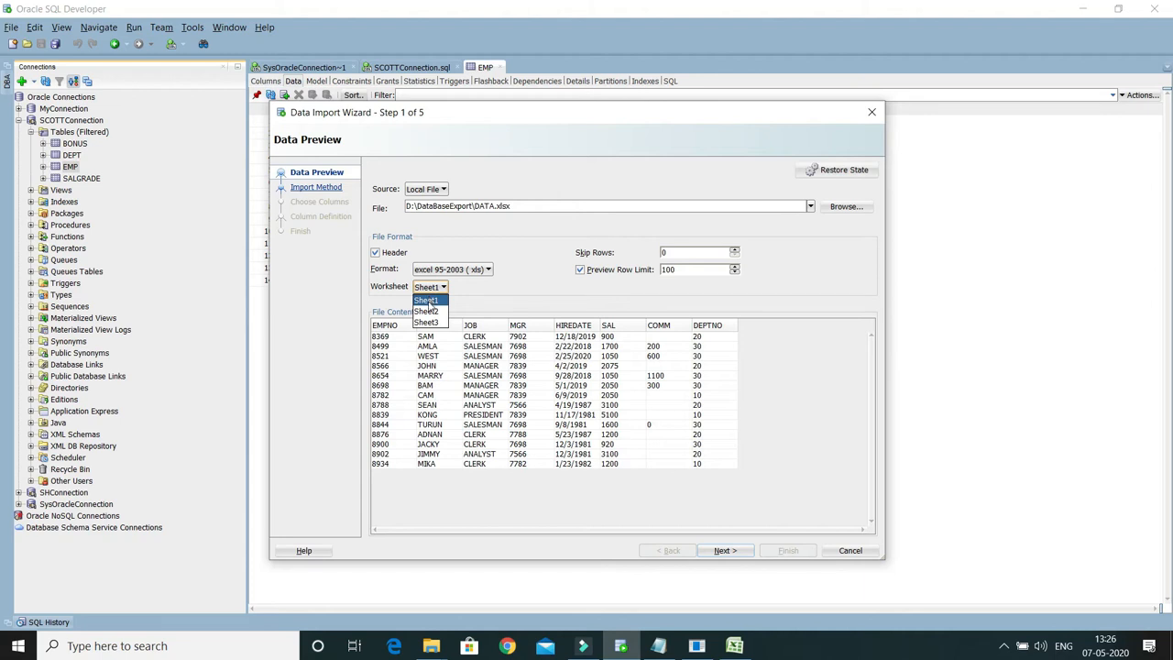
left_click(429, 303)
left_click(429, 288)
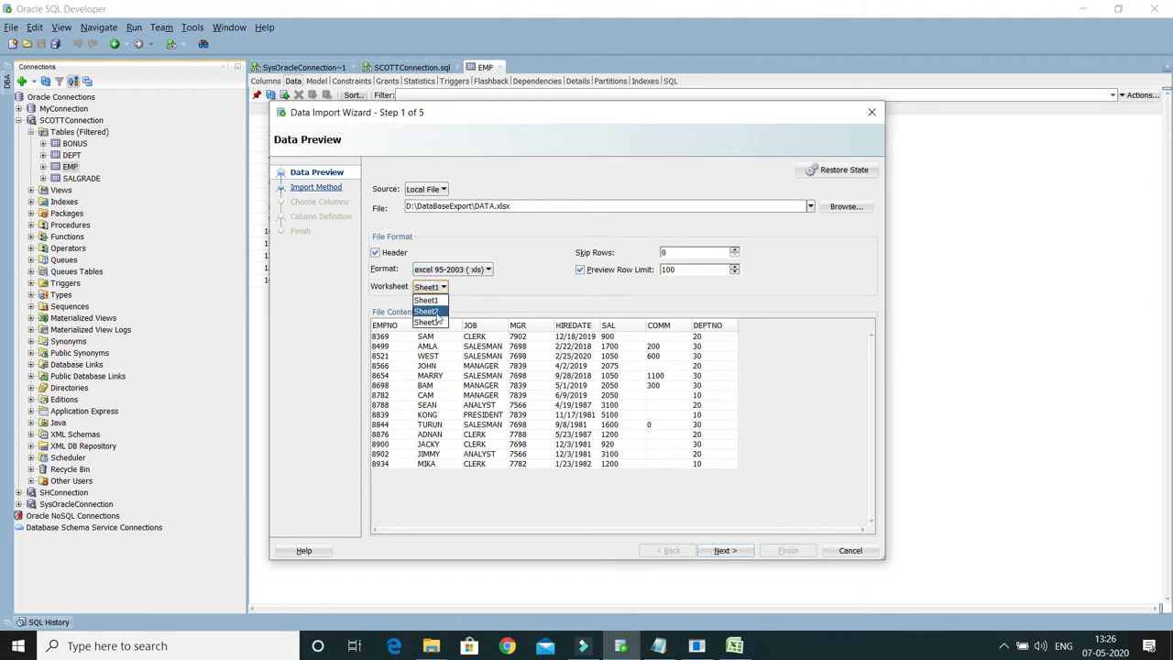
left_click(438, 314)
left_click(434, 289)
left_click(427, 320)
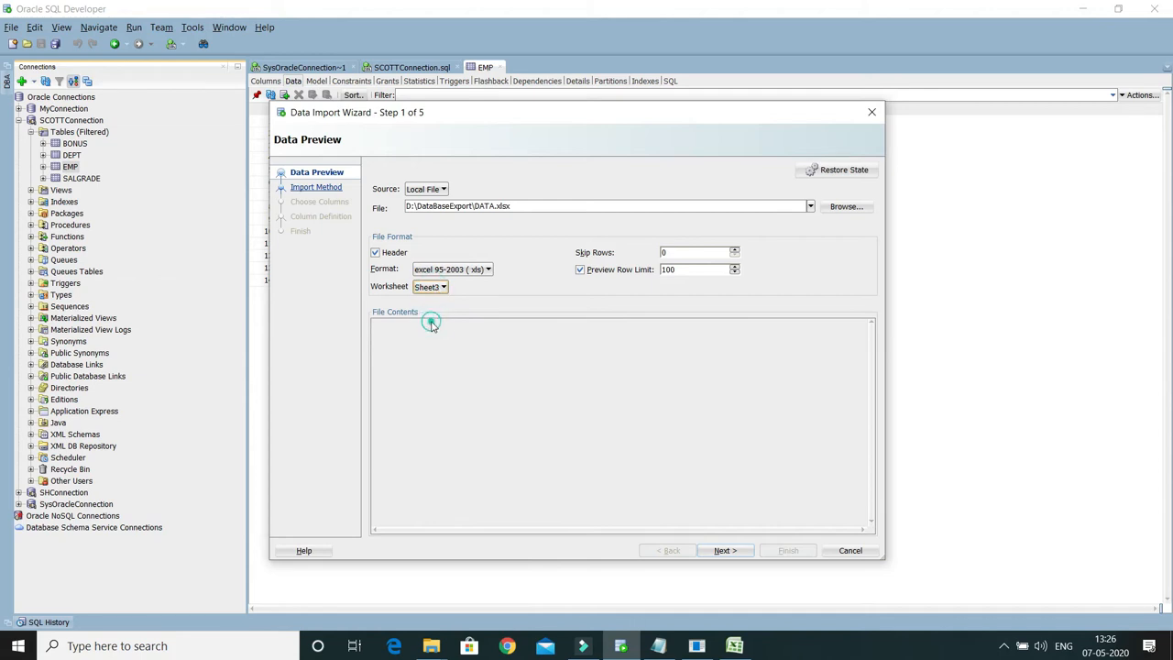
left_click(431, 287)
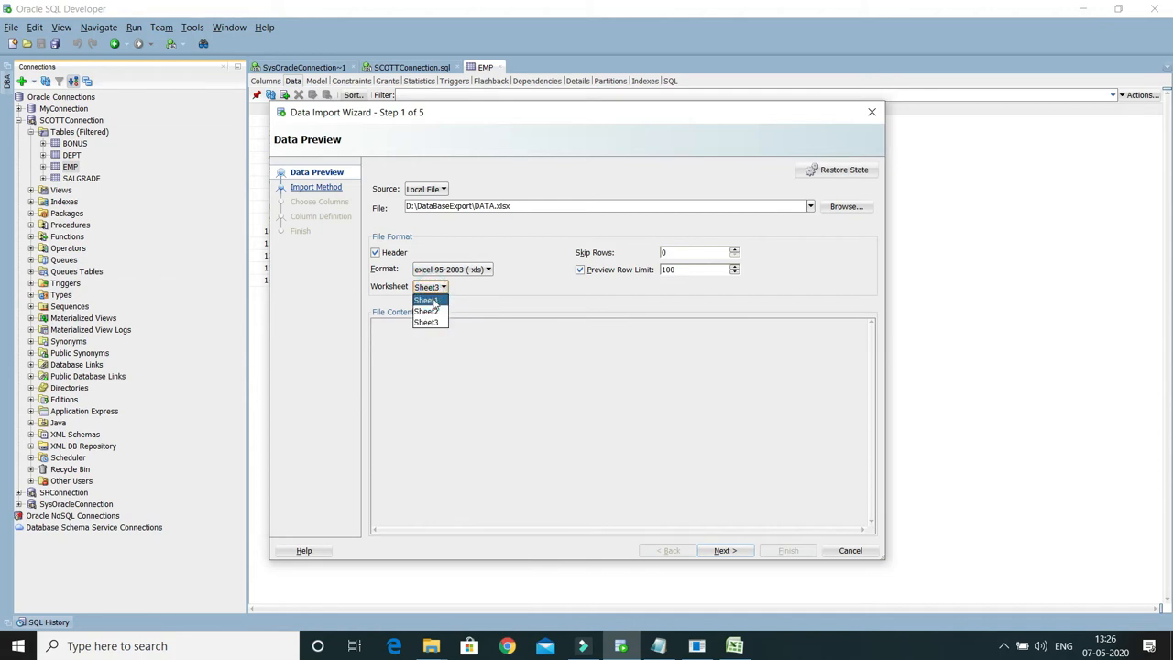
left_click(434, 302)
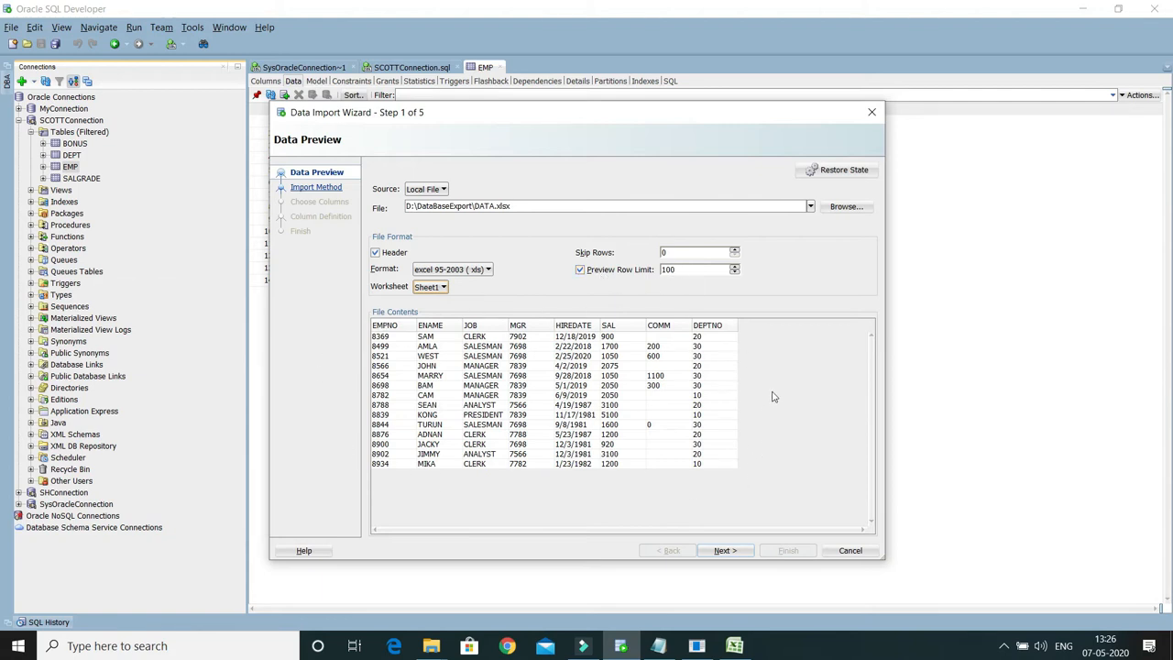
Step: Preview the file contents with a Preview Row Limit of 4, and set the limit back to 100
left_click(686, 268)
left_click_drag(681, 266, 596, 260)
type("4")
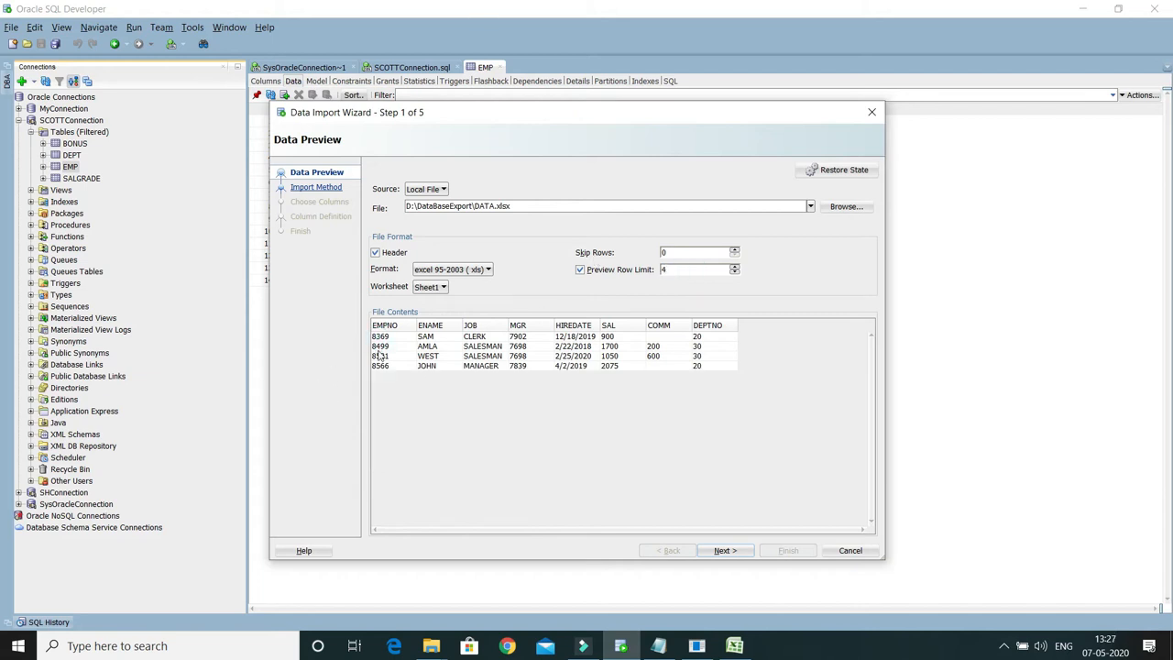
left_click_drag(680, 268, 632, 273)
type("100")
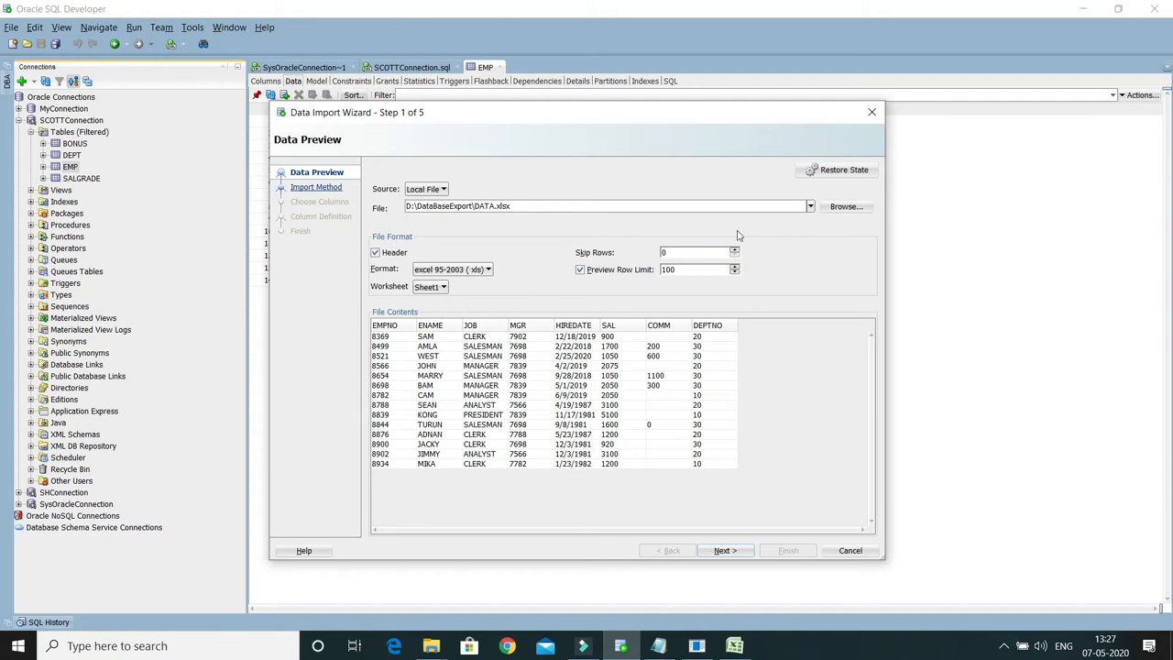
Step: Proceed to the Import Method stage, keep Insert as the import method, and continue to choosing columns
left_click(723, 552)
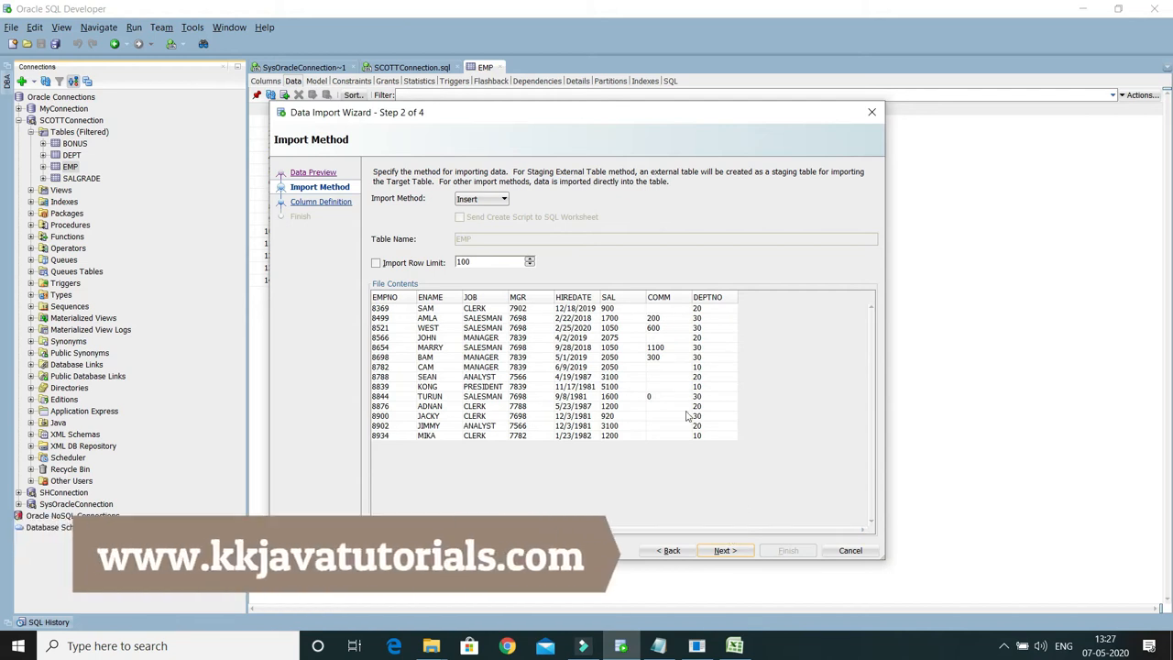
left_click(475, 201)
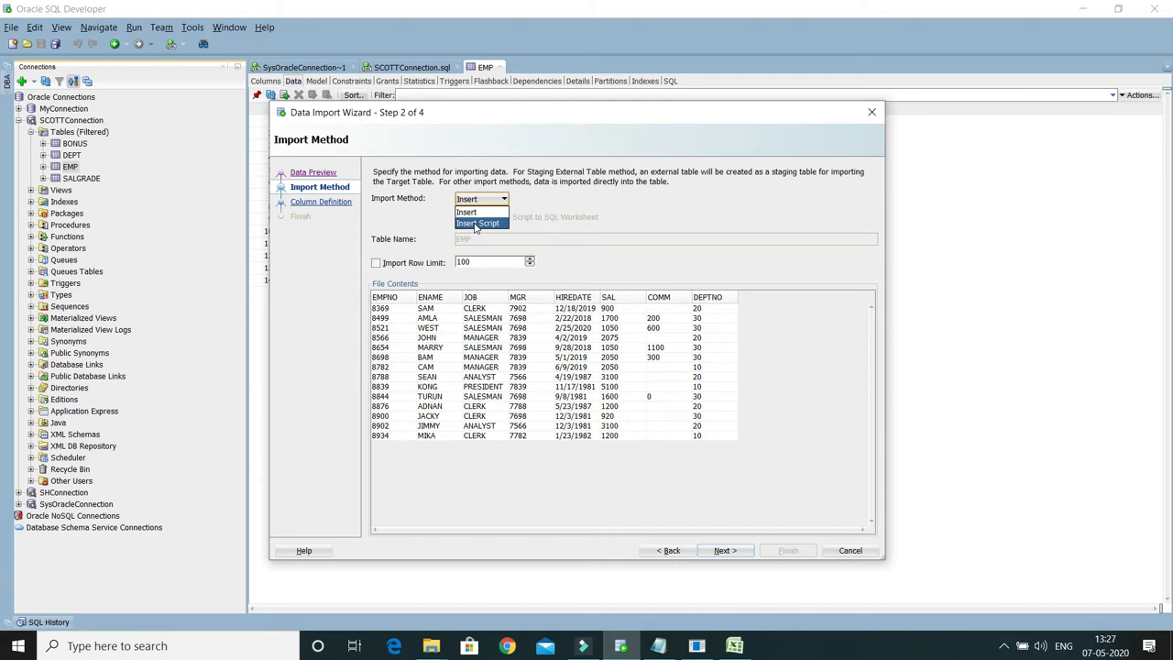
left_click(474, 216)
left_click(569, 226)
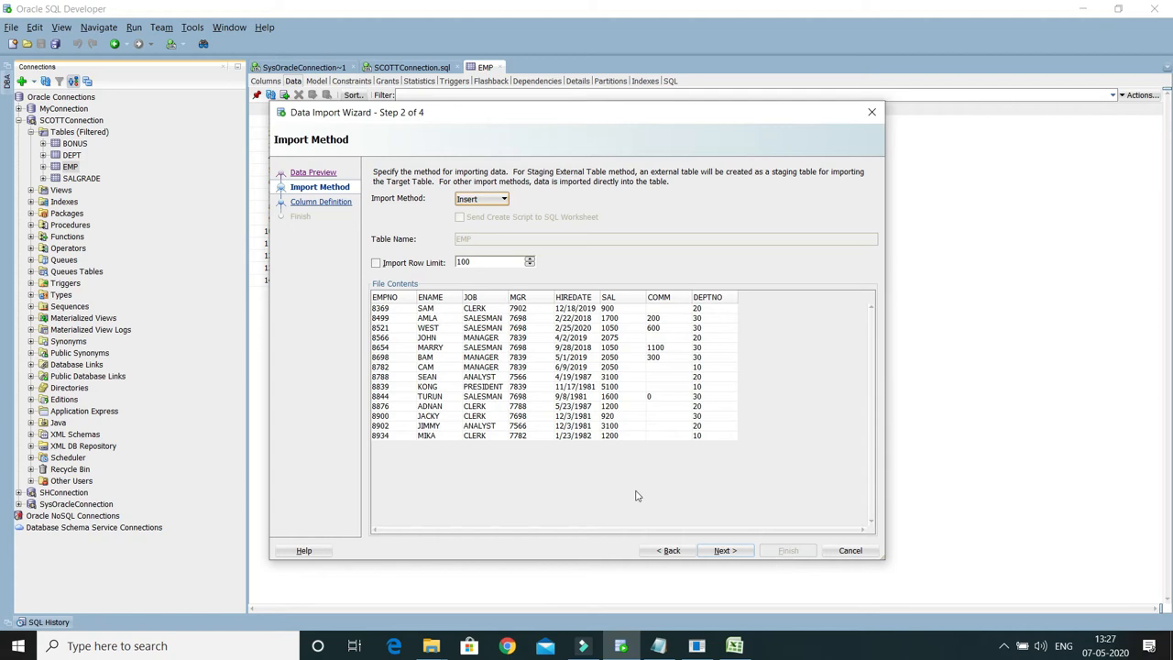
left_click(725, 551)
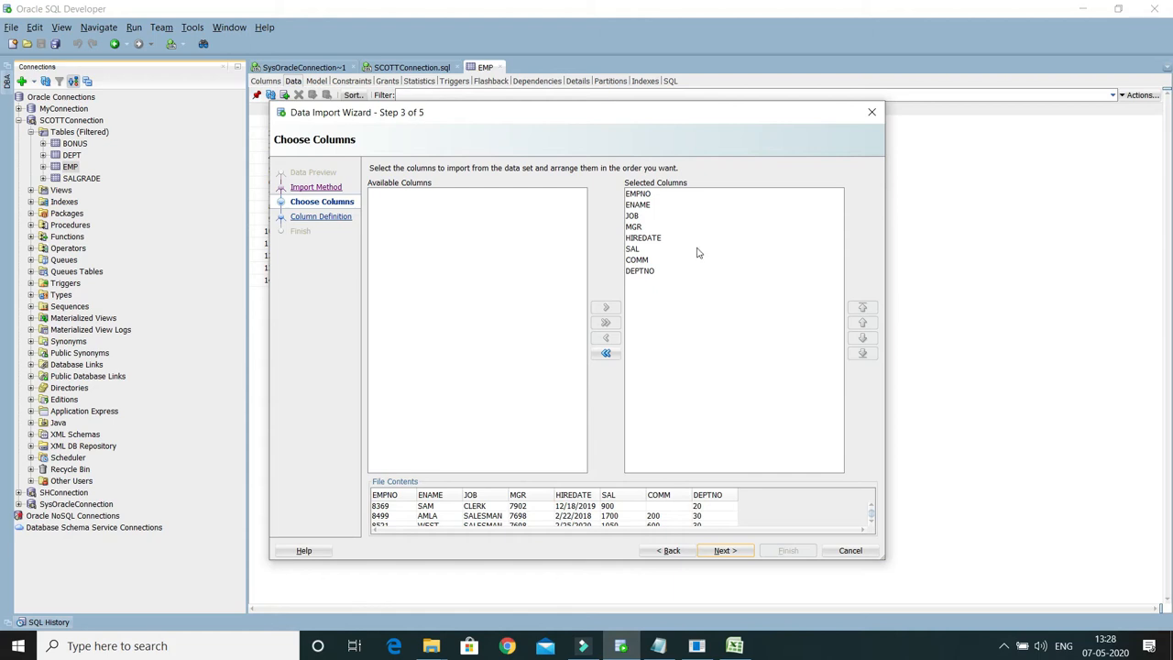
Step: Remove JOB from the selected columns, add it back below MGR, and continue to Column Definition
left_click(631, 217)
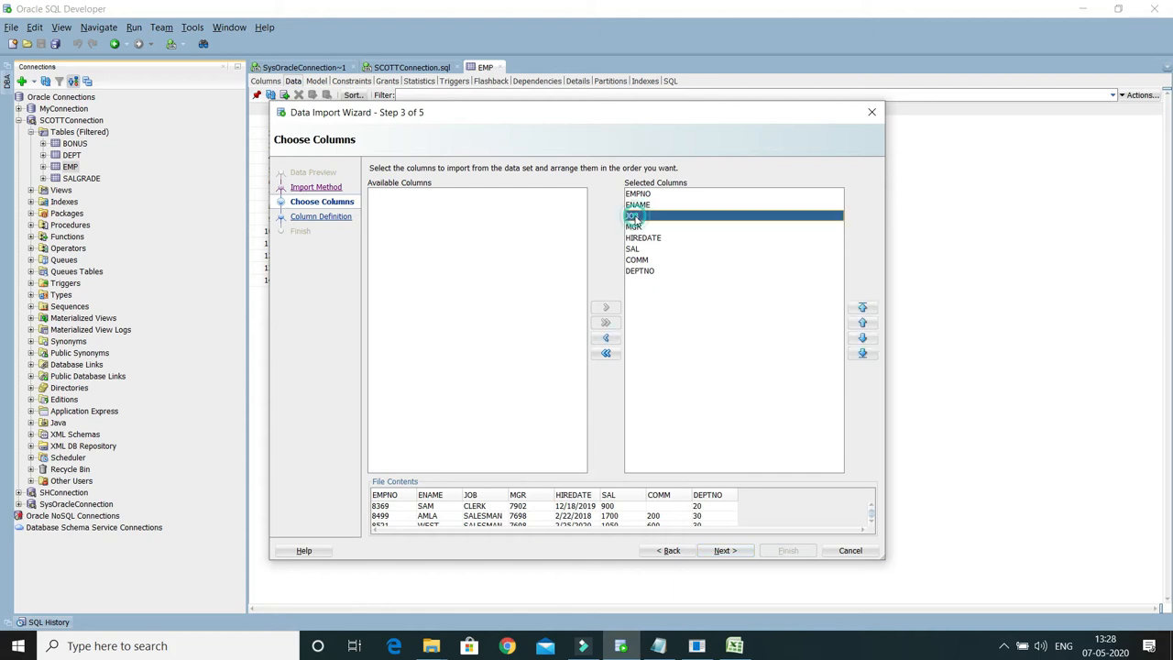
left_click(606, 339)
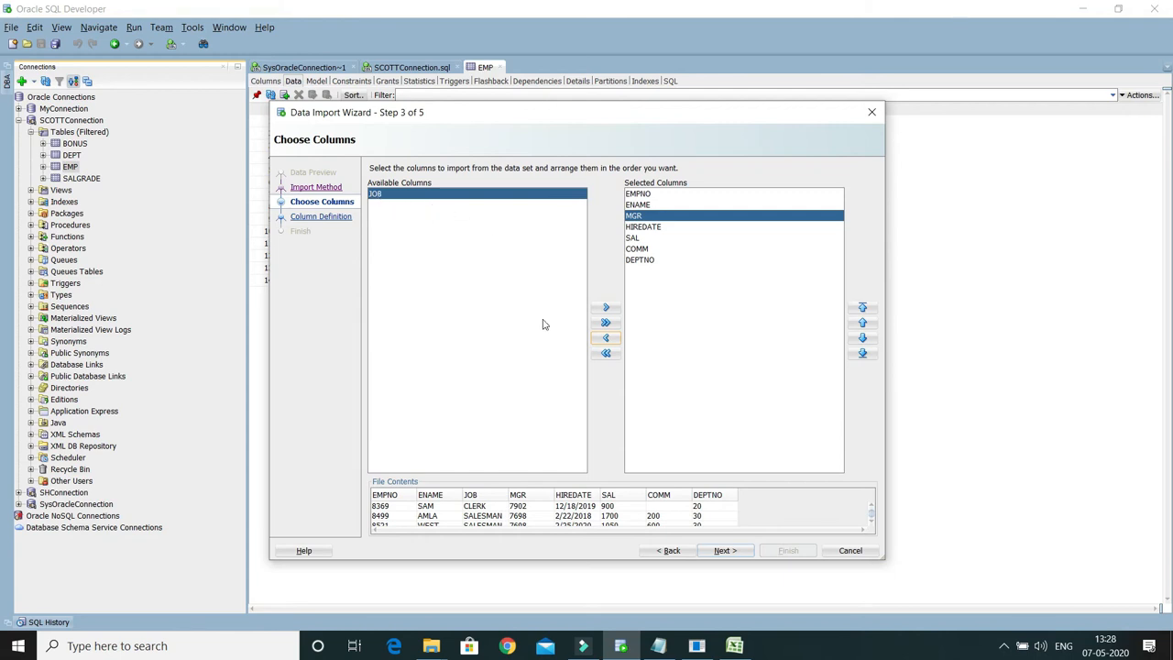
left_click(606, 307)
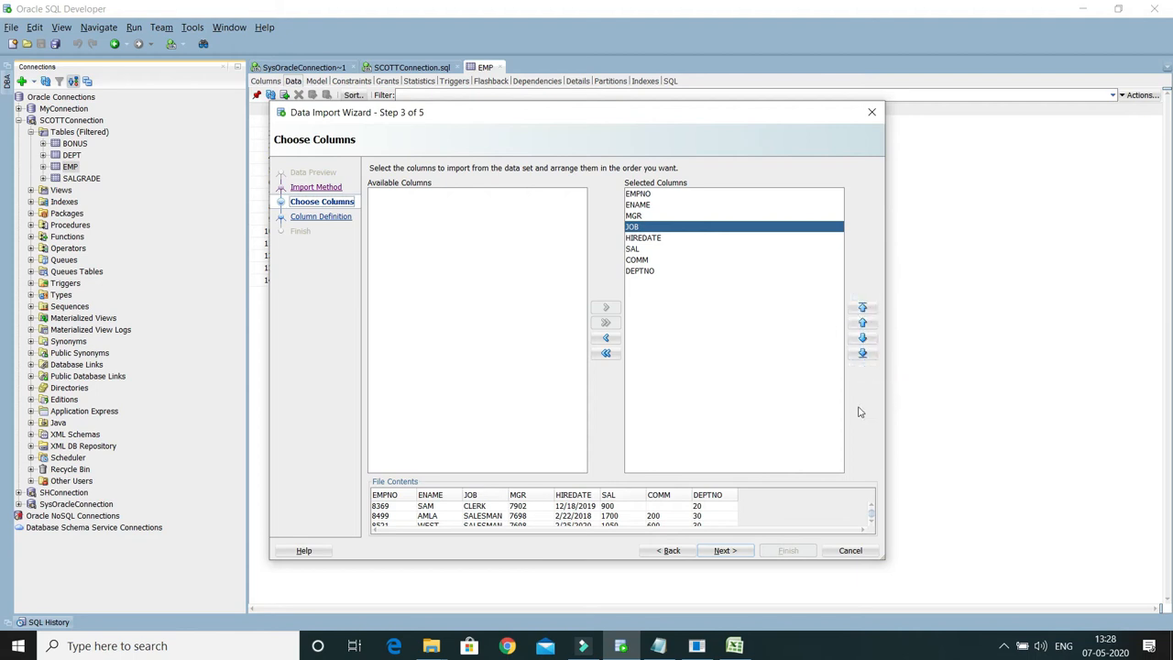
left_click(723, 551)
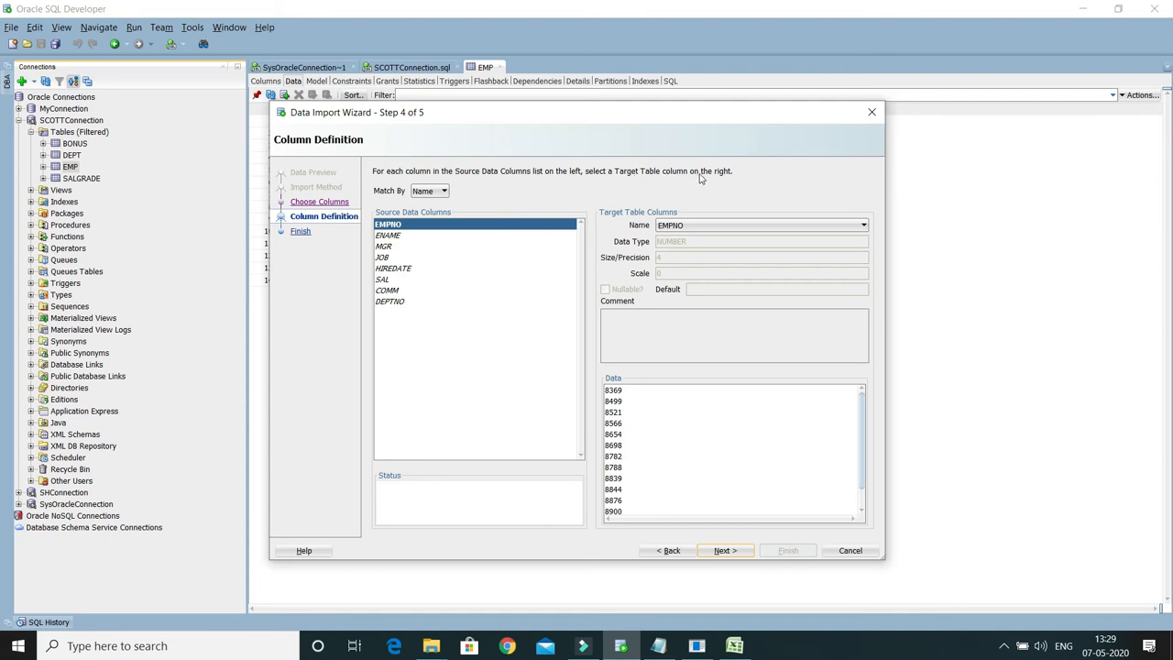
Step: Review the target table column definitions and data for EMPNO, ENAME, MGR and JOB
left_click(396, 236)
left_click(393, 224)
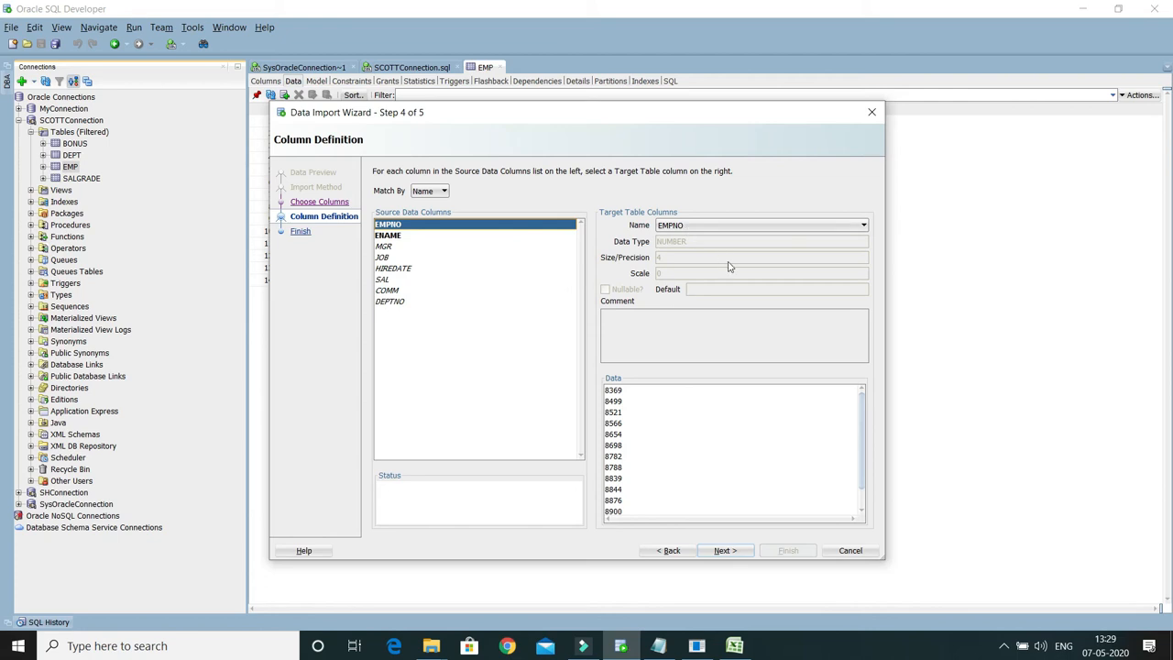
left_click(388, 237)
left_click(385, 246)
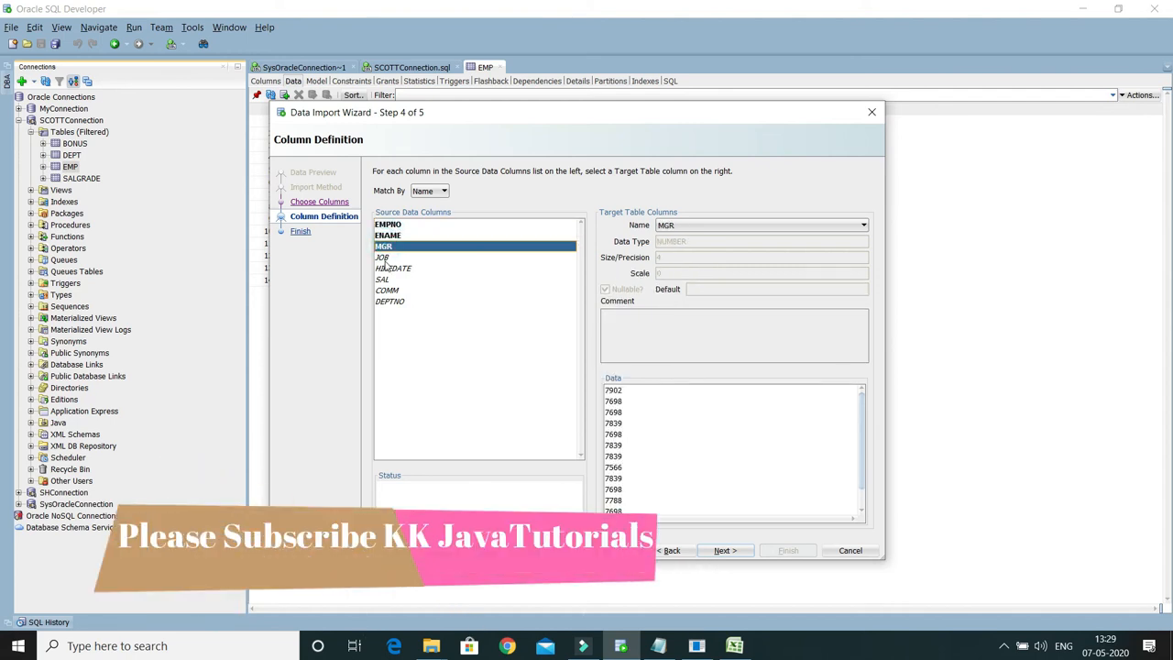
left_click(384, 257)
Step: Set the date format of the HIREDATE source column to MM/DD/YY
left_click(387, 268)
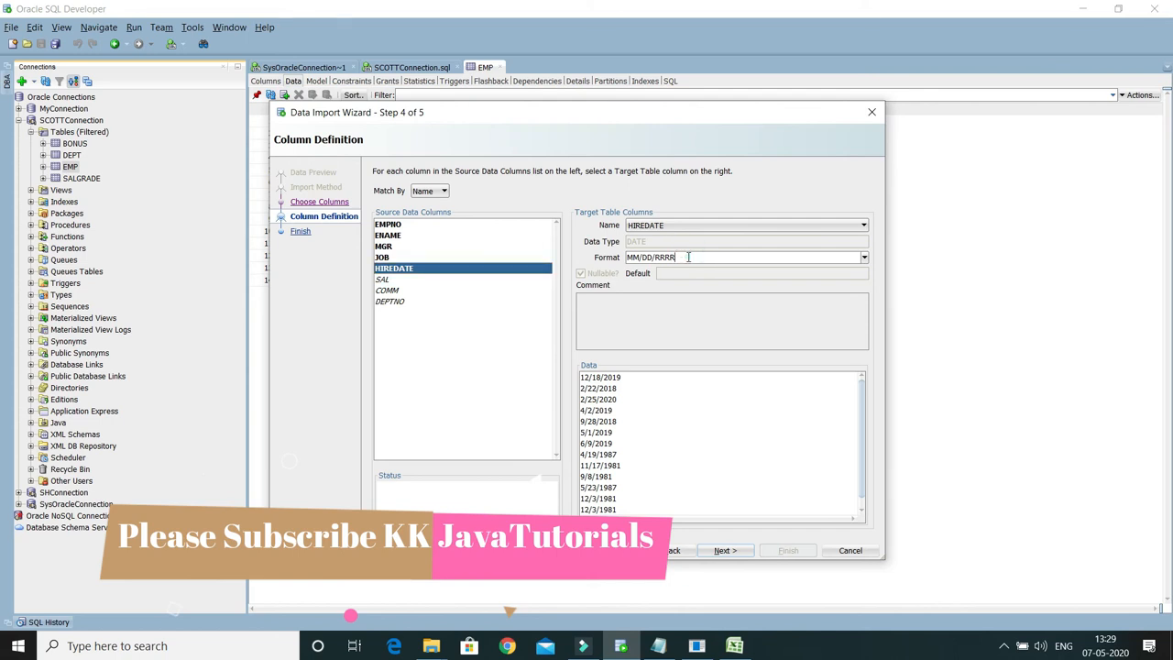
key("BackSpace")
key("BackSpace")
key("BackSpace")
key("BackSpace")
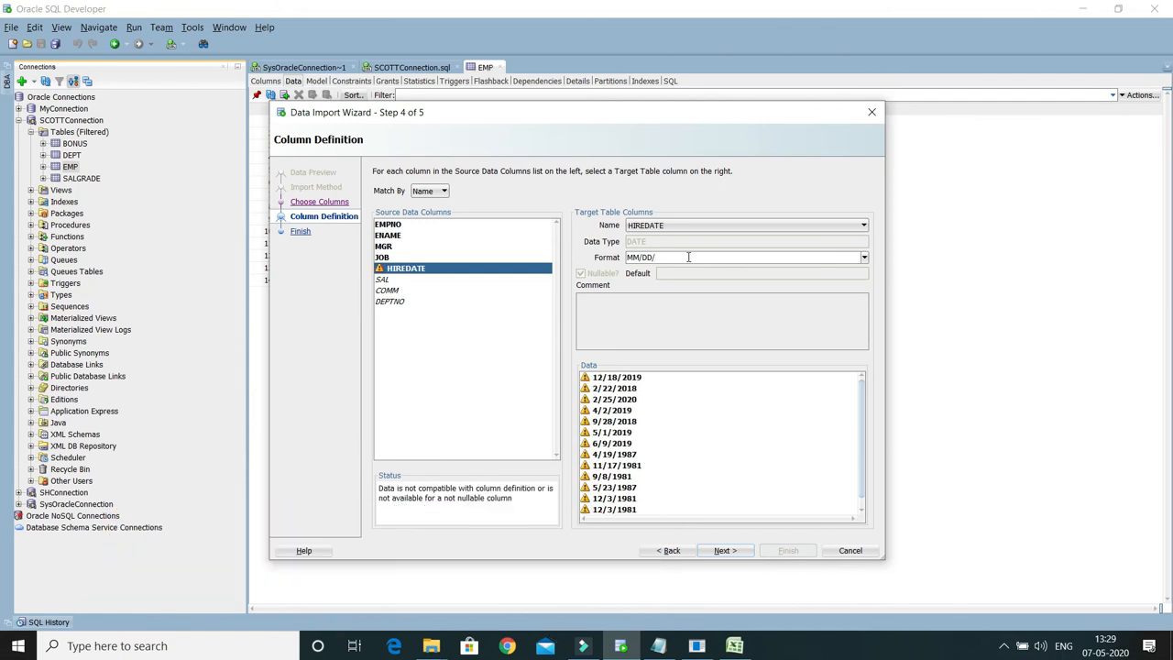
type("YY")
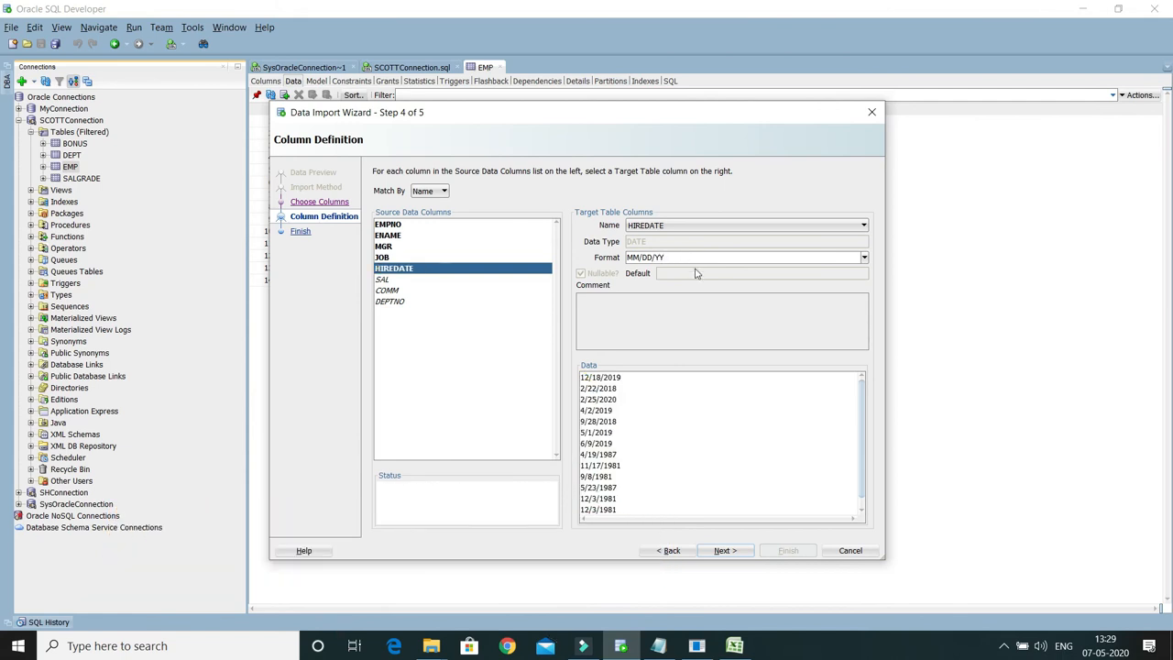
Step: Review the column definitions of SAL, COMM and DEPTNO and the Match By options, keeping Name
left_click(385, 280)
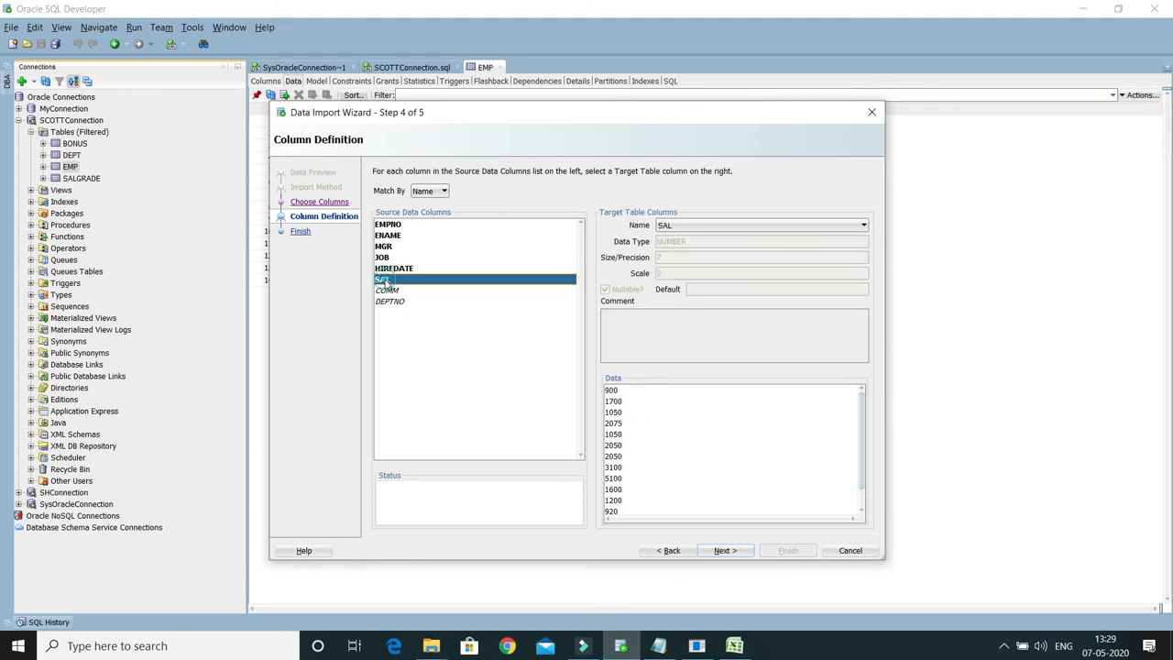
left_click(385, 291)
left_click(394, 303)
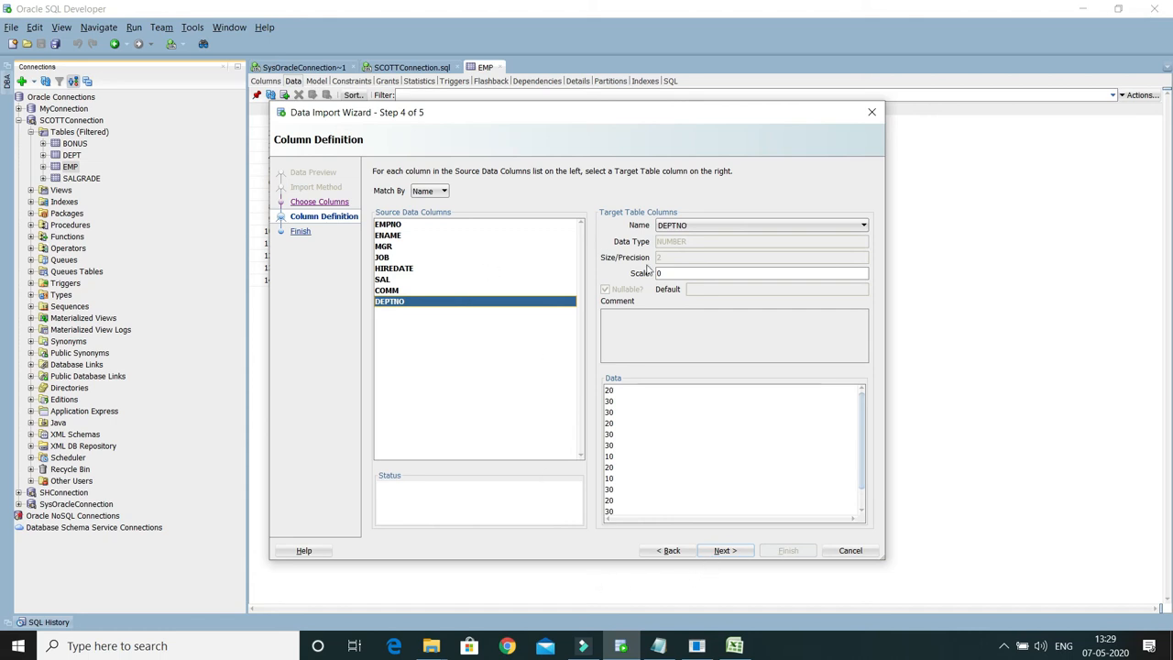
left_click(443, 194)
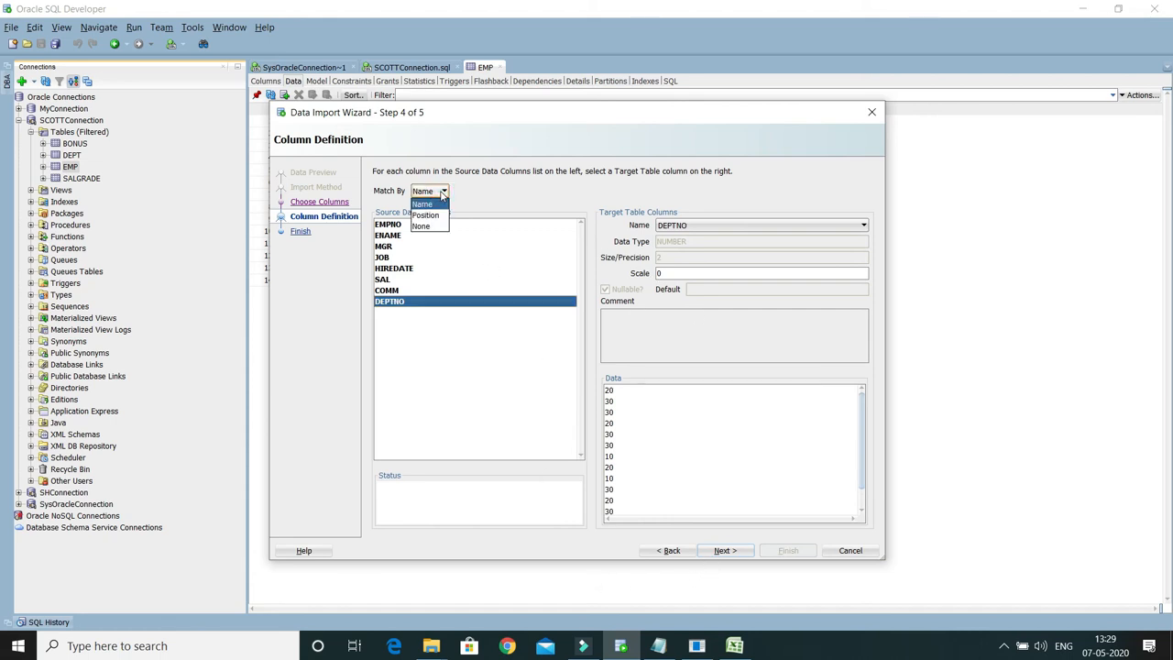
left_click(484, 189)
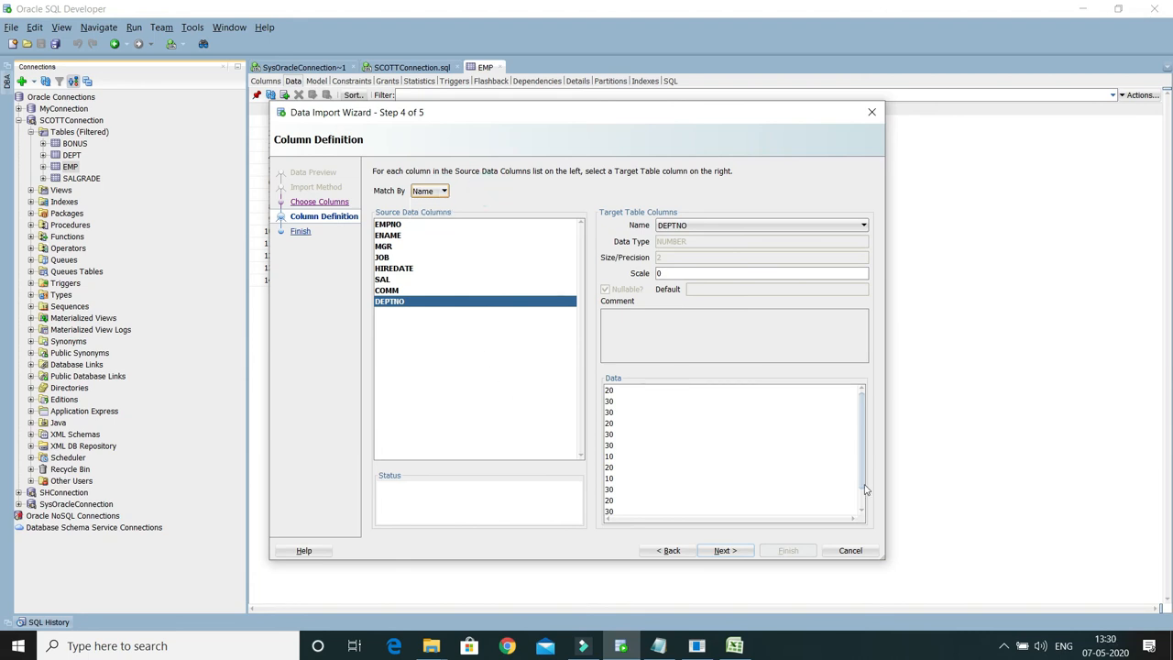
left_click(431, 190)
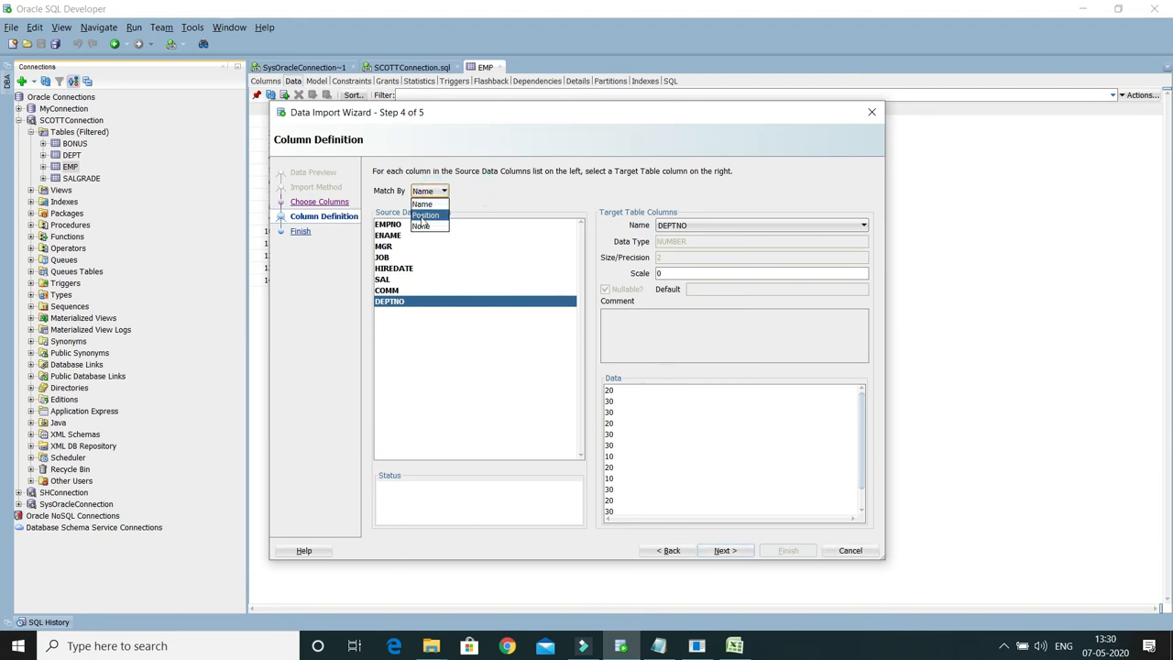
left_click(473, 202)
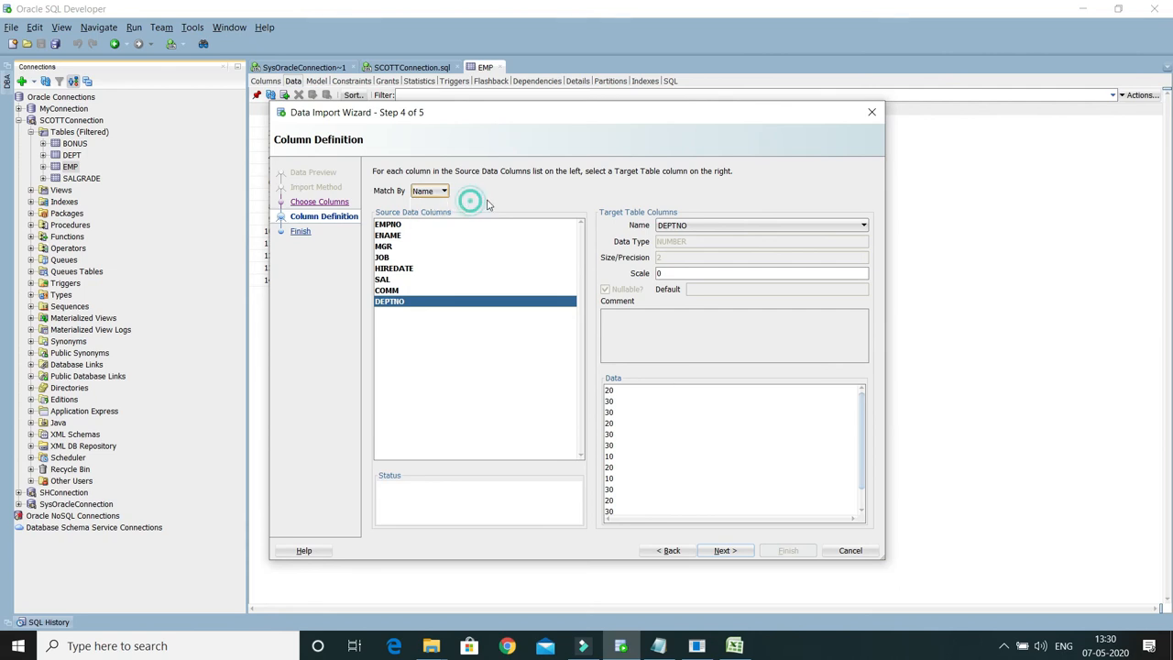
Step: Proceed to the import summary, run the import into EMP, and dismiss the completion message
left_click(724, 552)
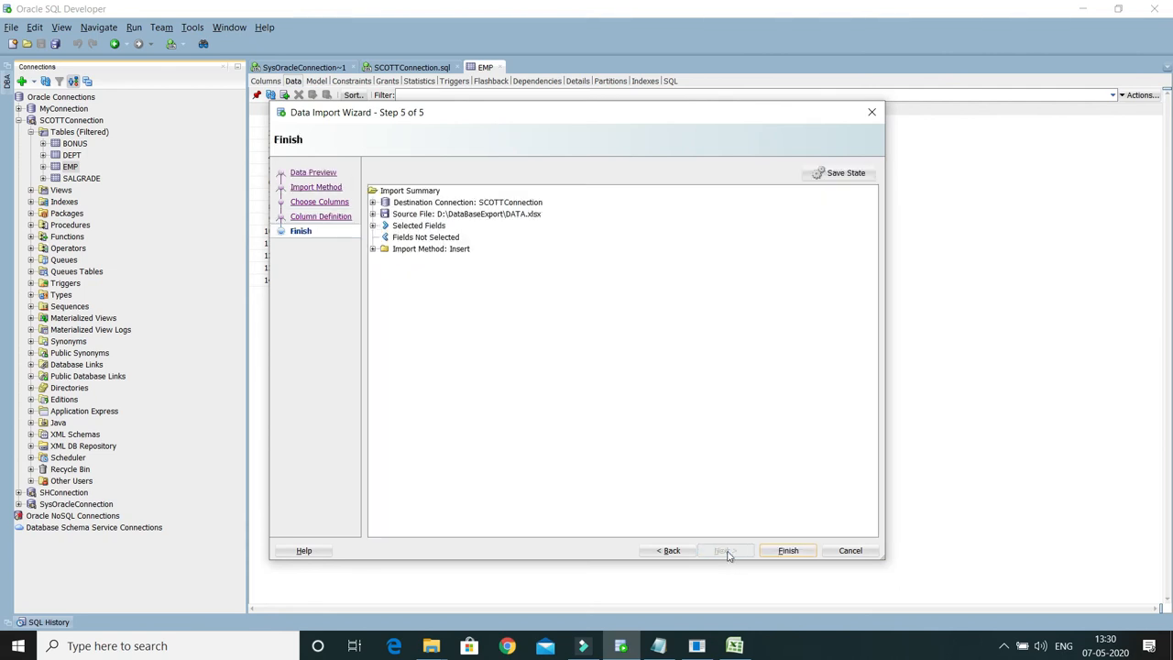
left_click(788, 552)
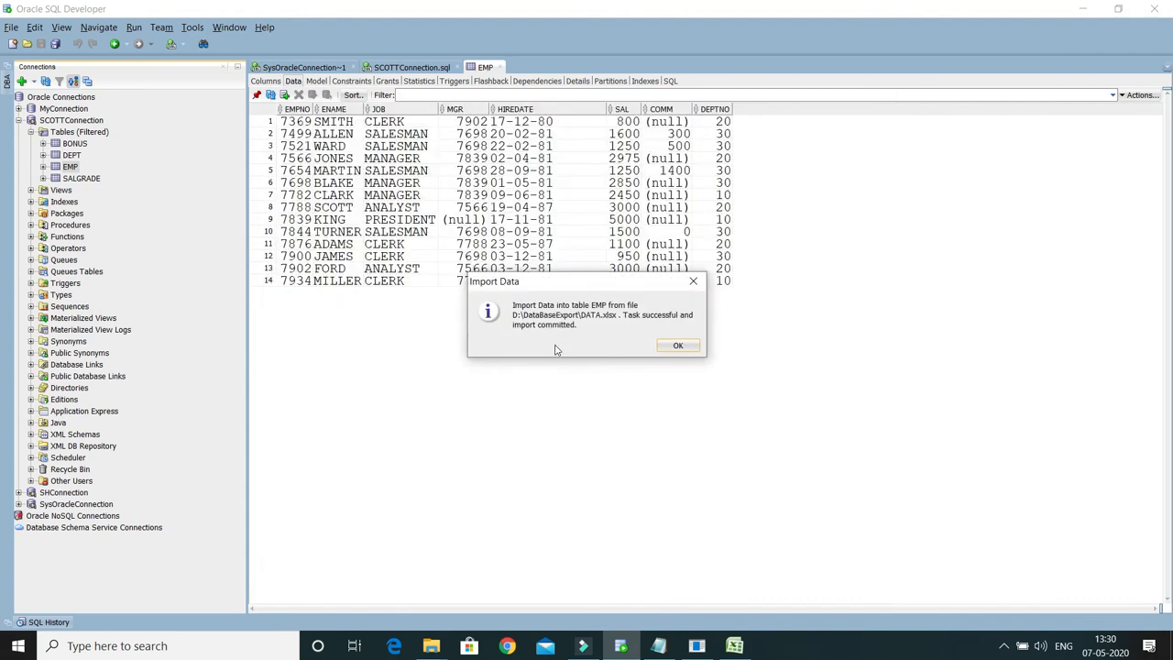
left_click(680, 347)
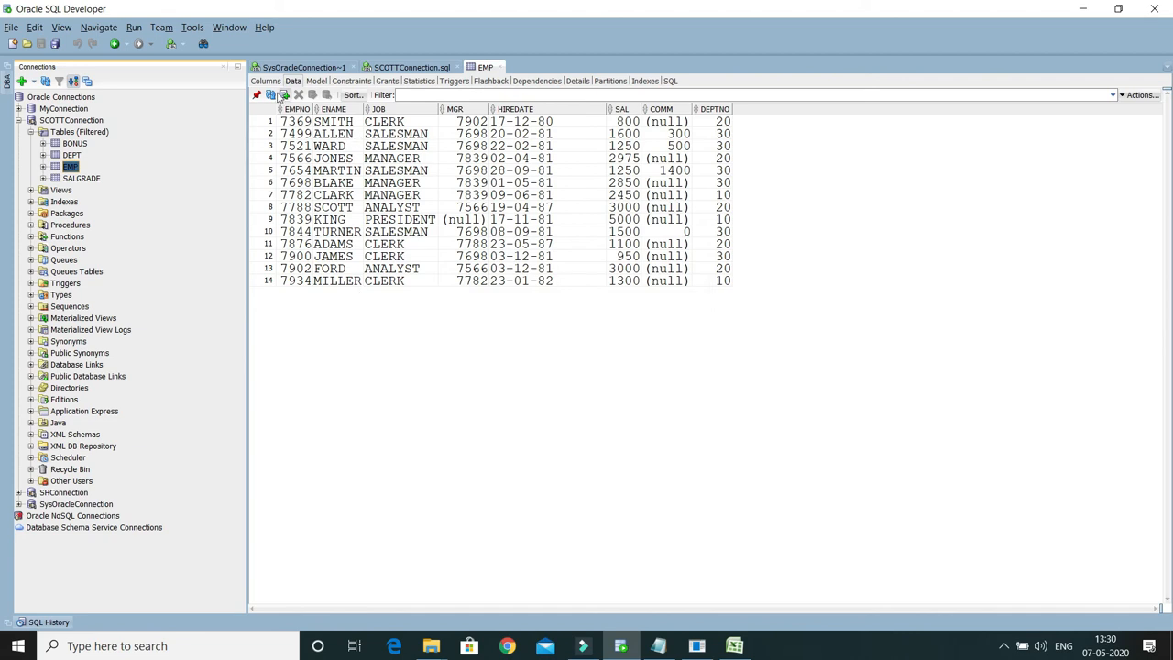
Step: Run SELECT COUNT(*) FROM EMP again in the SCOTTConnection.sql worksheet to check the row count after the import
left_click(412, 66)
left_click(438, 146)
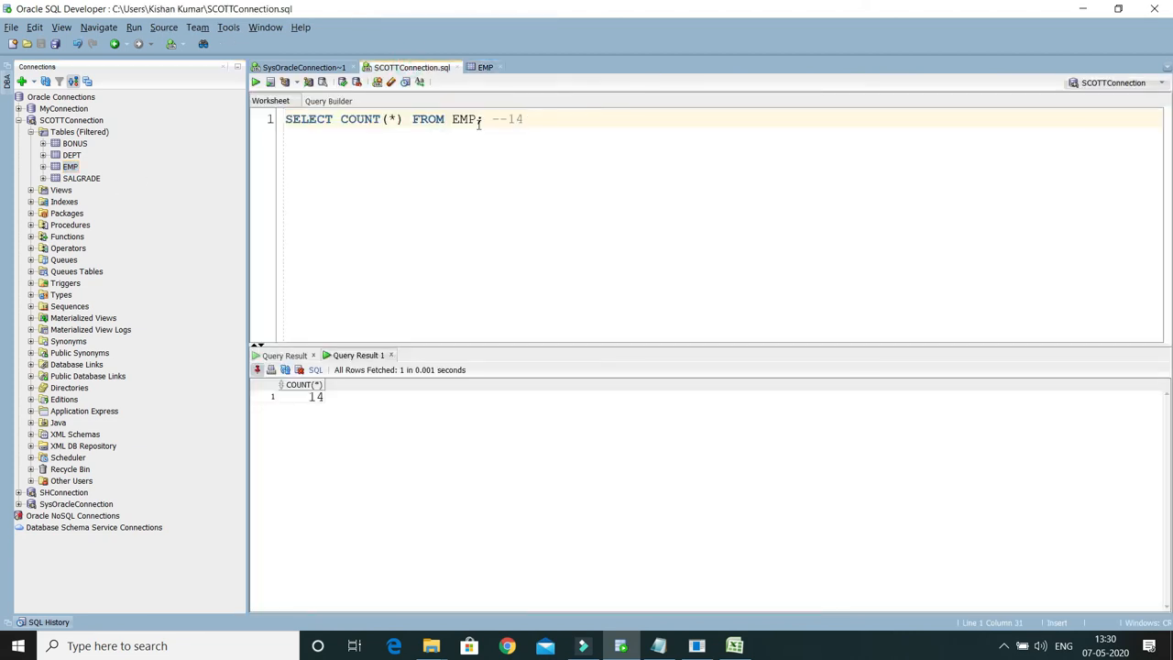
left_click_drag(483, 119, 271, 123)
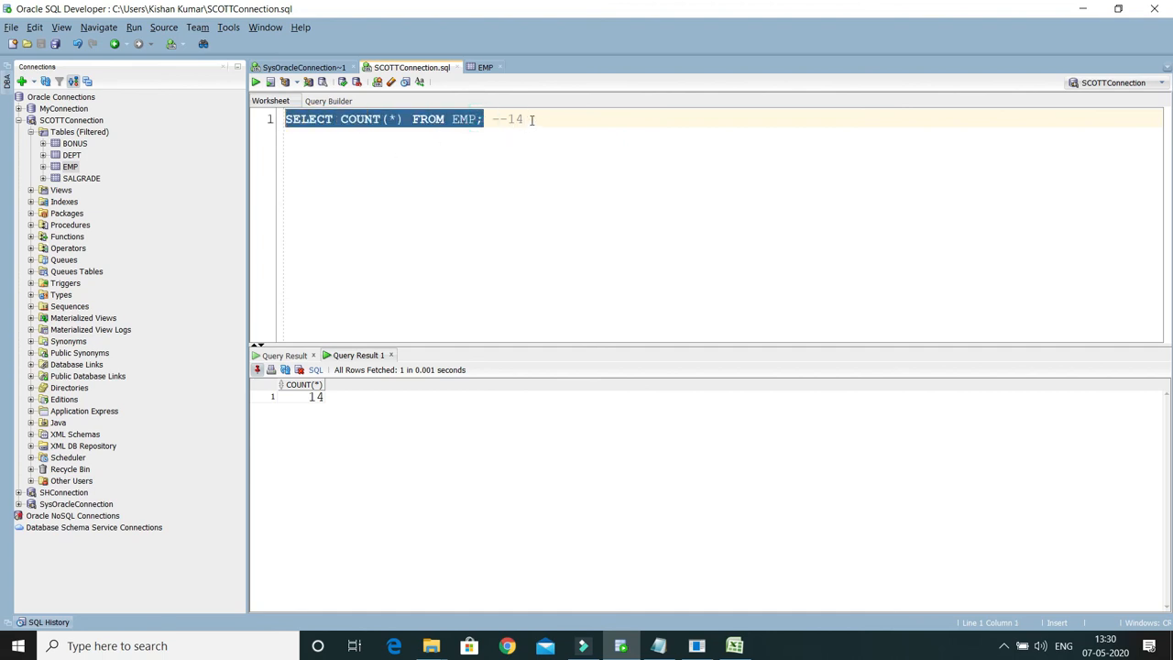
left_click(489, 122)
left_click_drag(483, 120, 282, 122)
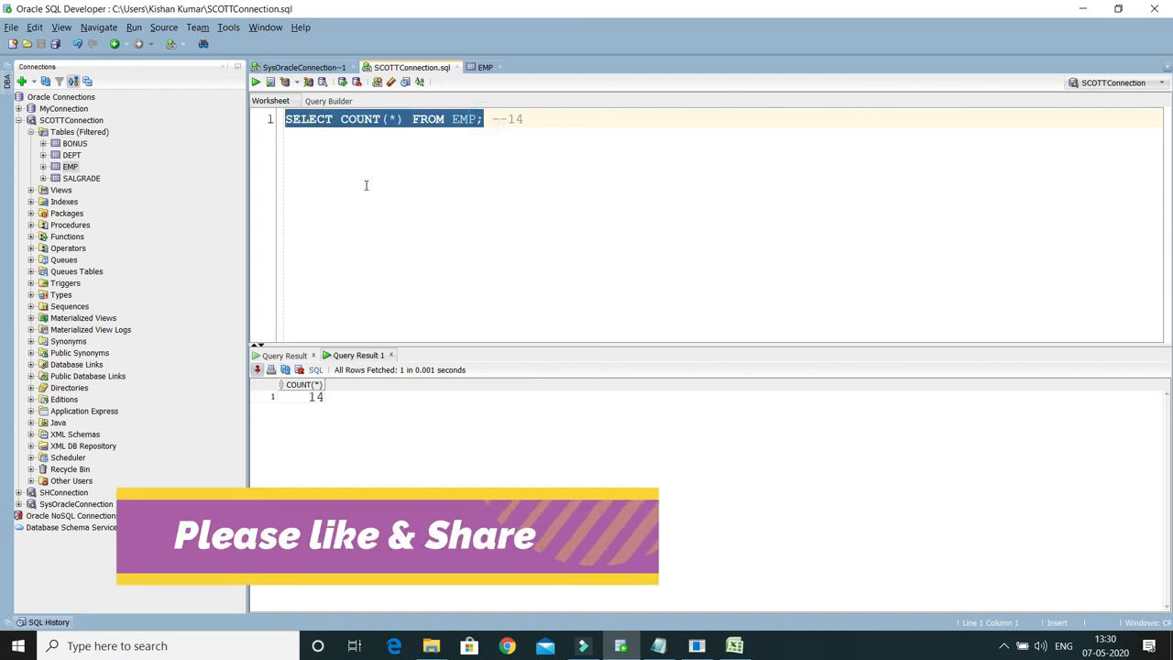
key("ctrl+a")
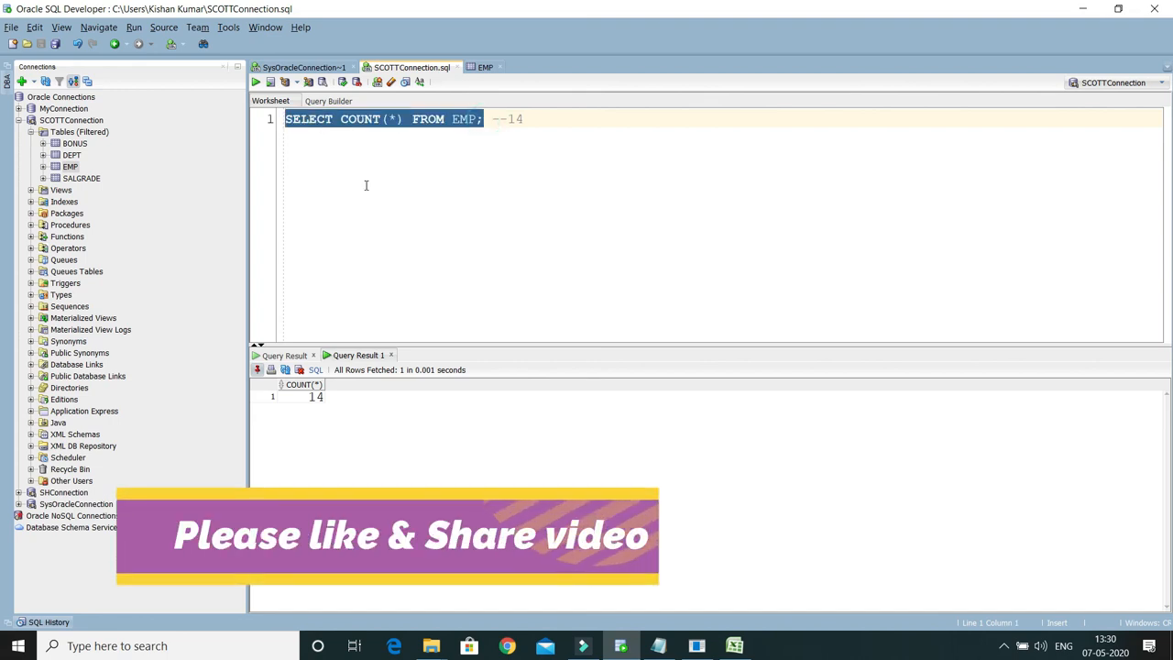
key("ctrl+Return")
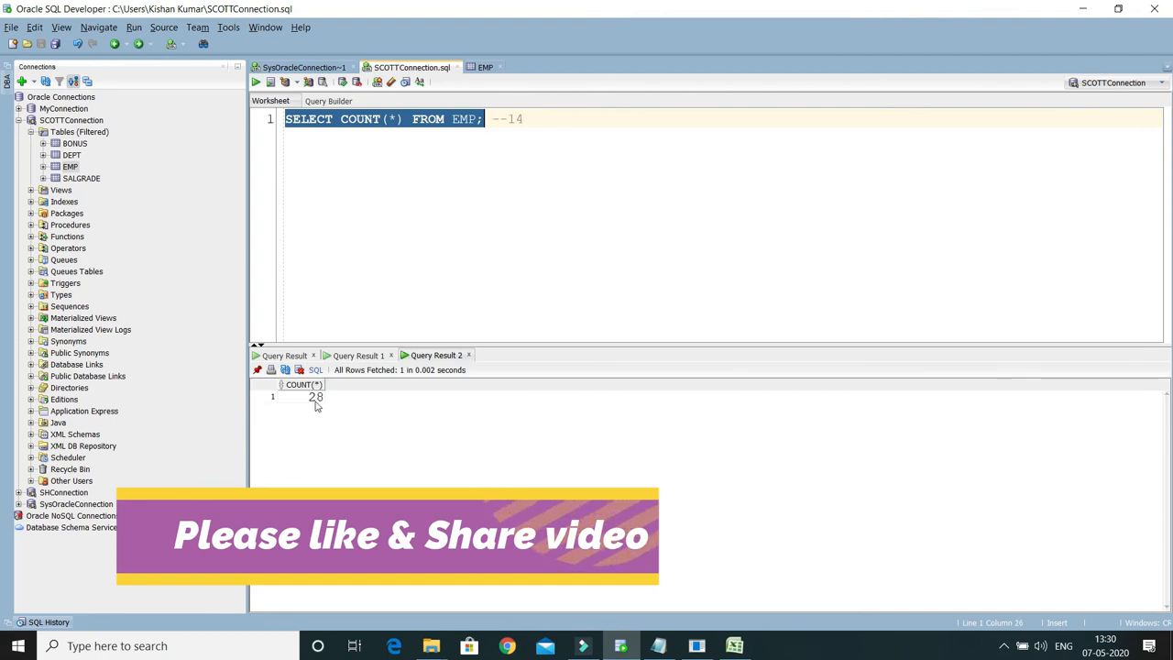
Step: Check the source rows in the DATA workbook in Excel, and return to SQL Developer to refresh the EMP table's data
left_click(739, 649)
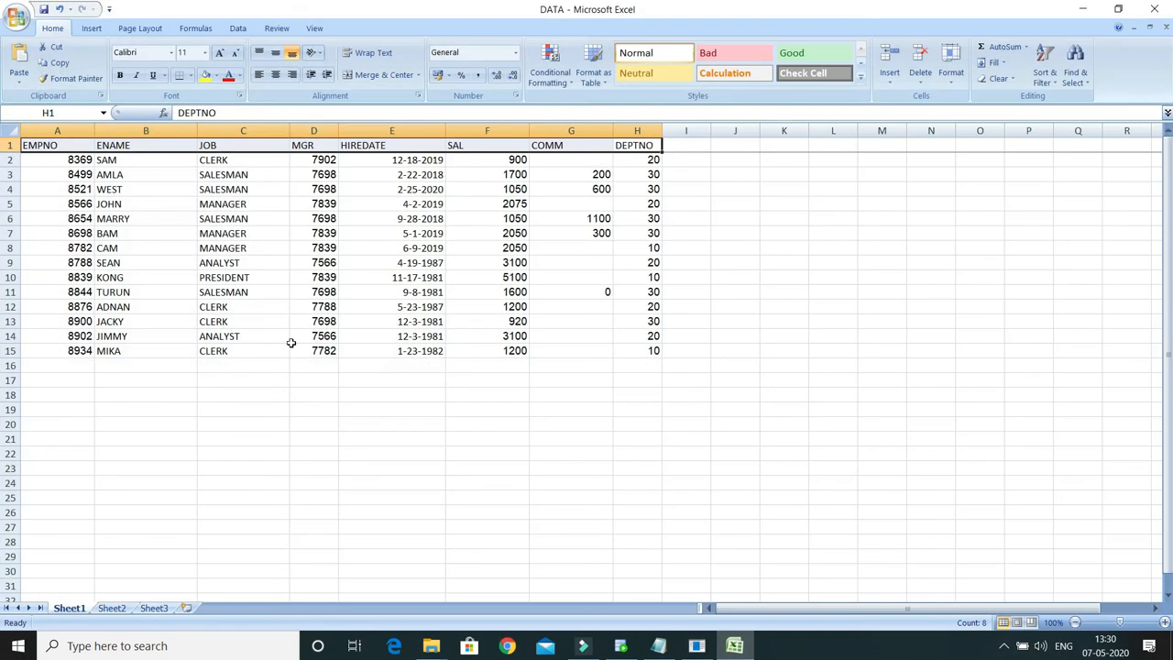
left_click(1082, 9)
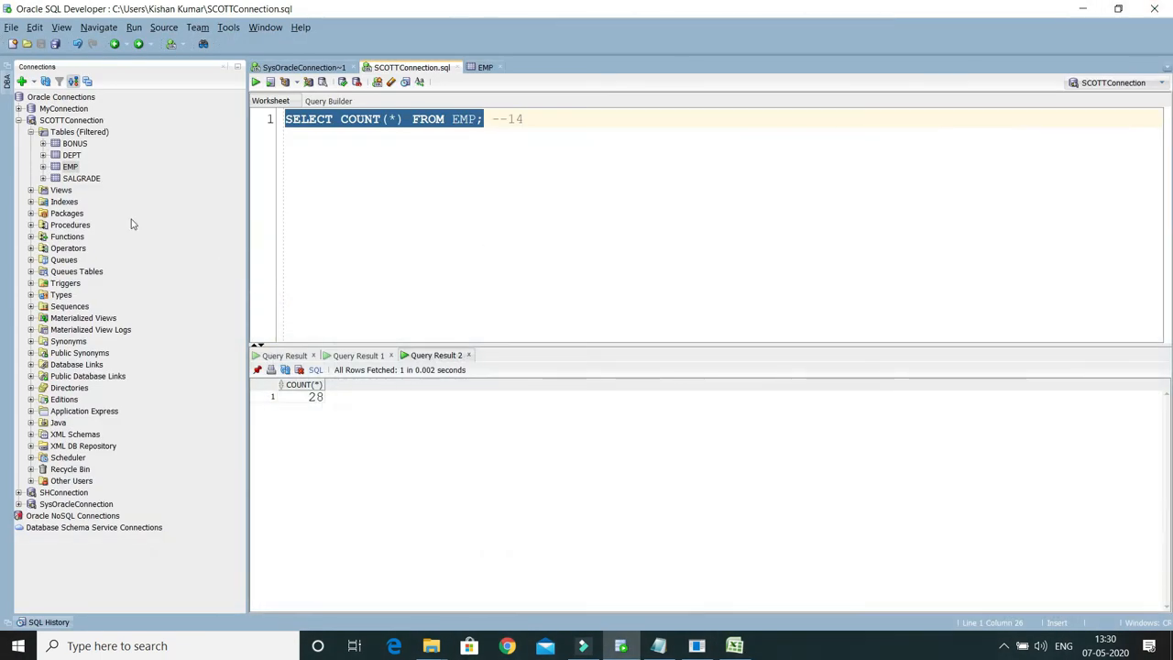
double_click(70, 167)
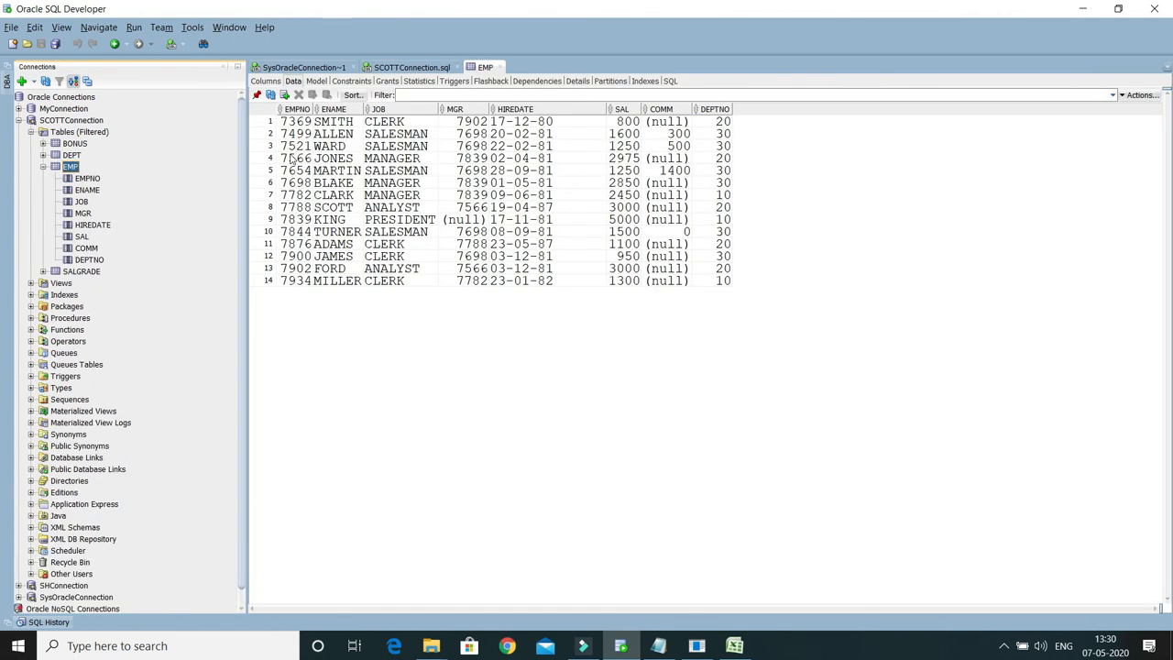
left_click(295, 82)
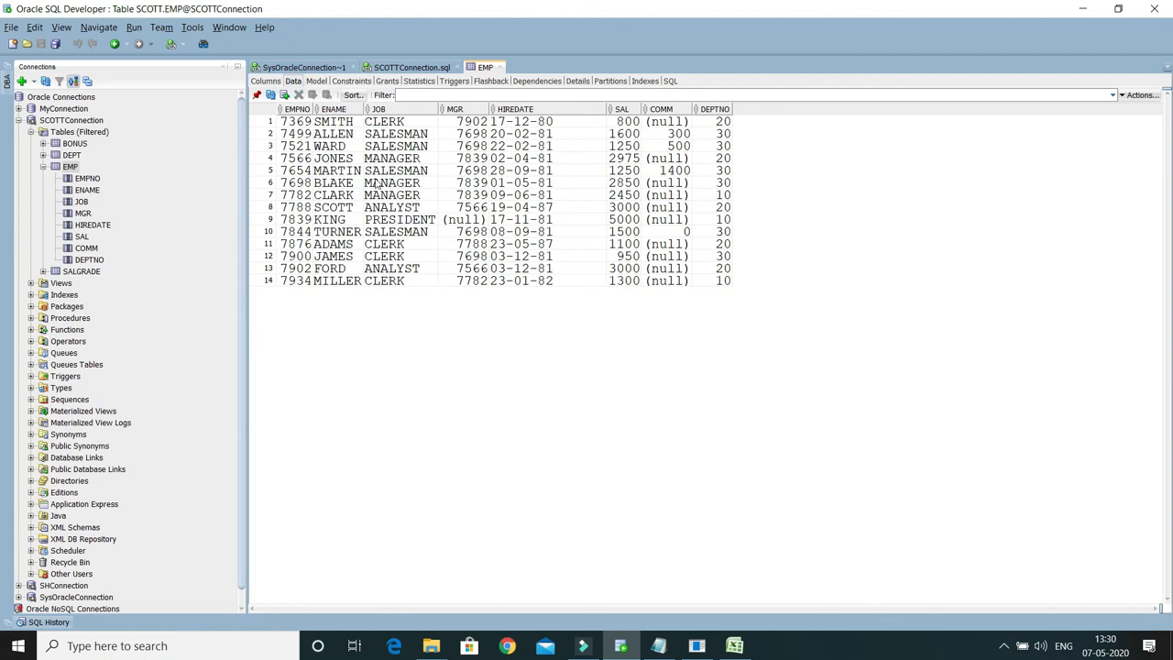
left_click(271, 96)
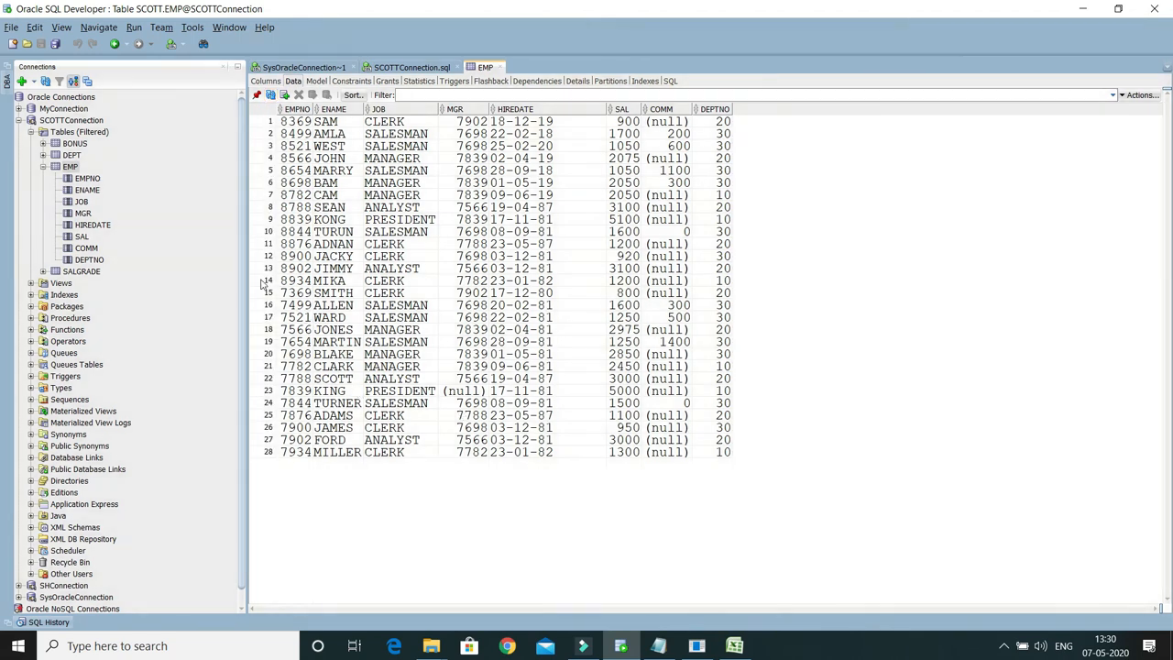
Step: Examine the EMP table's rows from row 14 down to the last row to compare the imported and original records
left_click(265, 281)
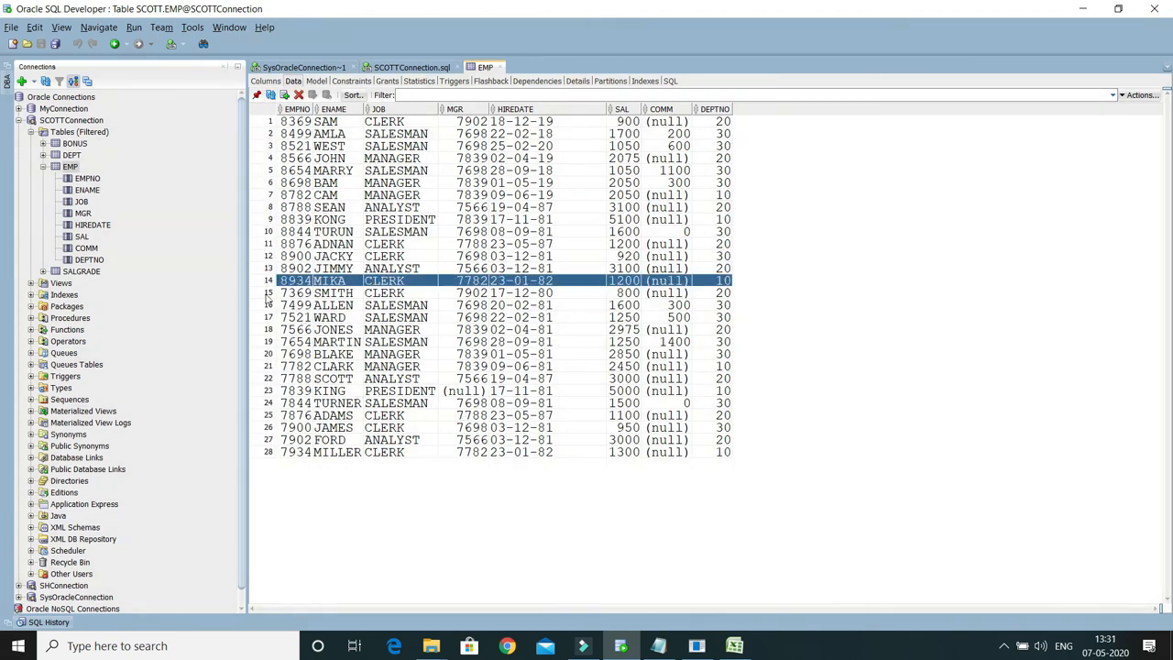
left_click(267, 293)
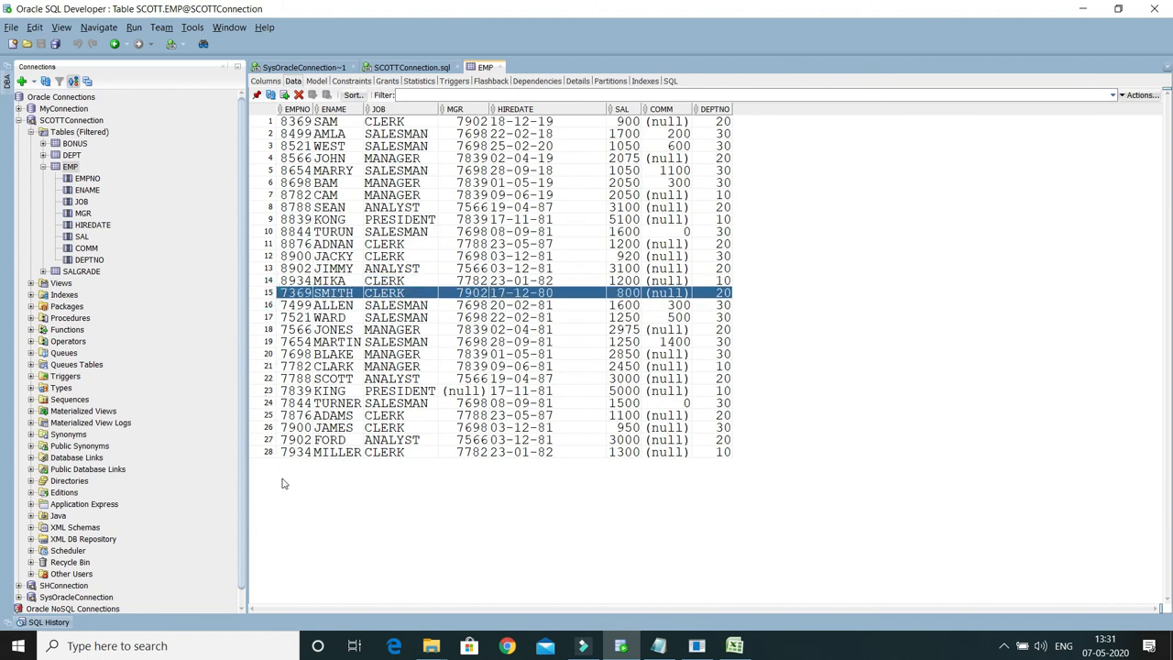
key("Down")
key("Down")
key("Down")
key("Down")
key("Down")
key("Down")
key("Down")
key("Down")
key("Down")
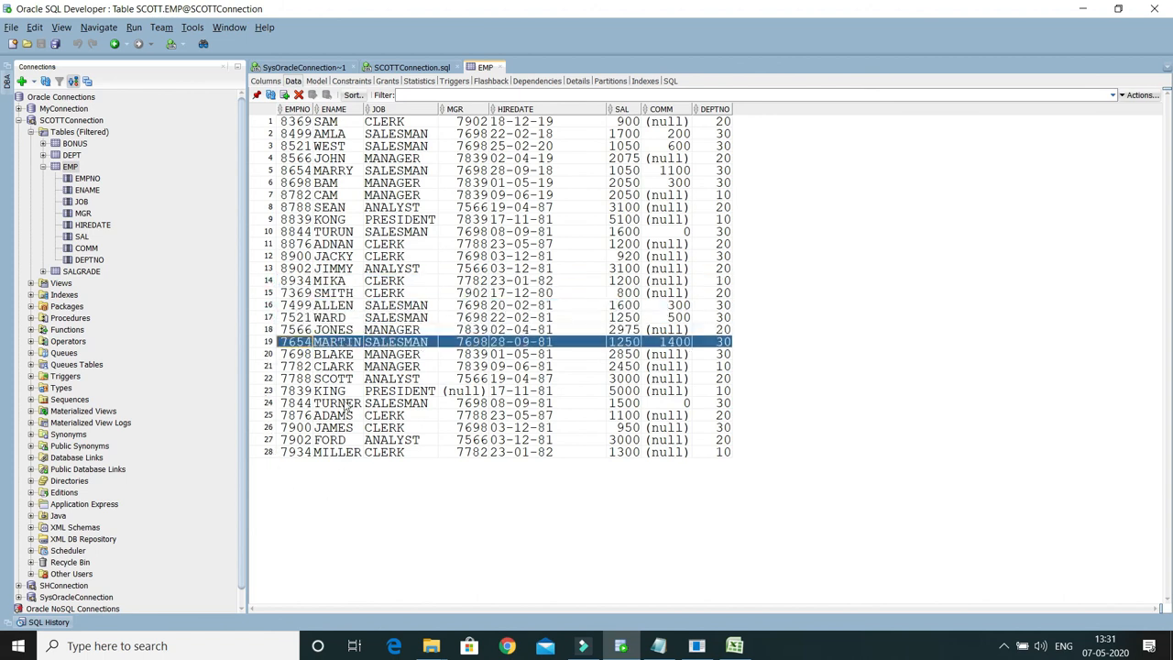
key("Down")
key("Down")
key("Down")
key("Down")
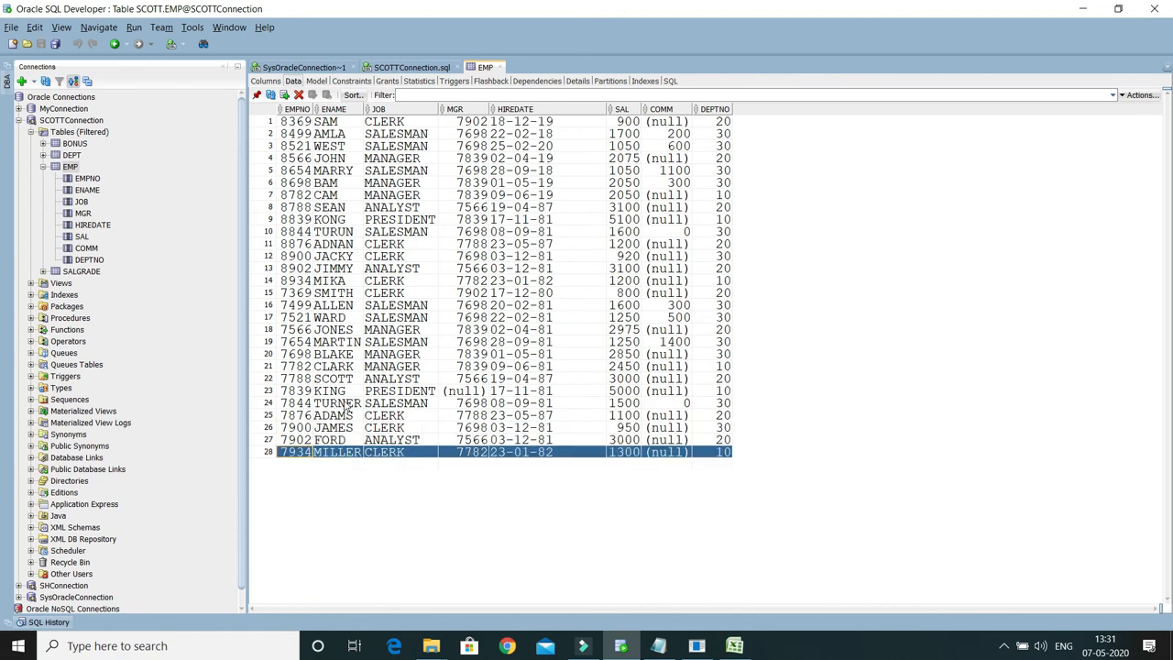